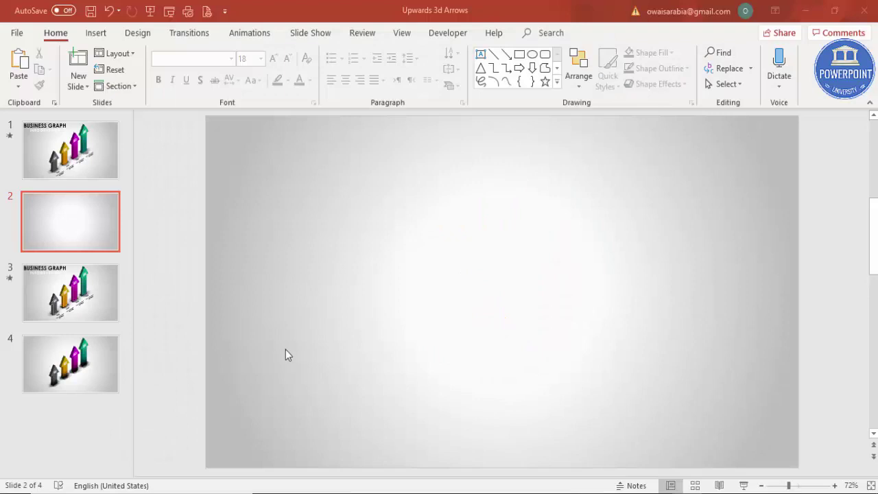
# Step: Draw a blue Up Arrow shape near the centre of slide 2
pyautogui.click(96, 33)
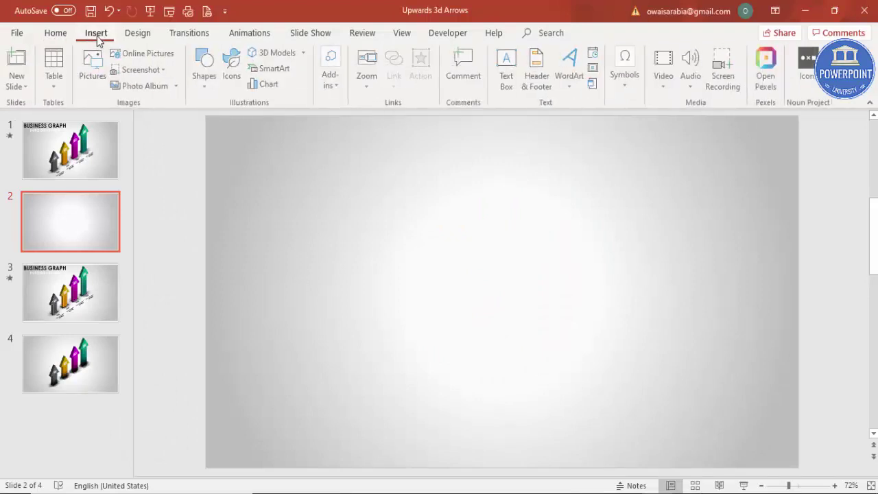
pyautogui.click(205, 93)
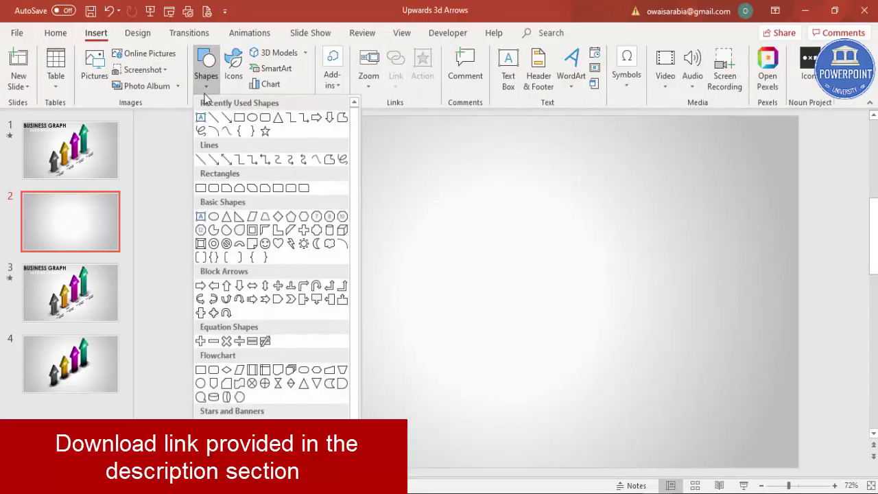
pyautogui.click(226, 286)
pyautogui.moveTo(364, 252); pyautogui.dragTo(429, 335)
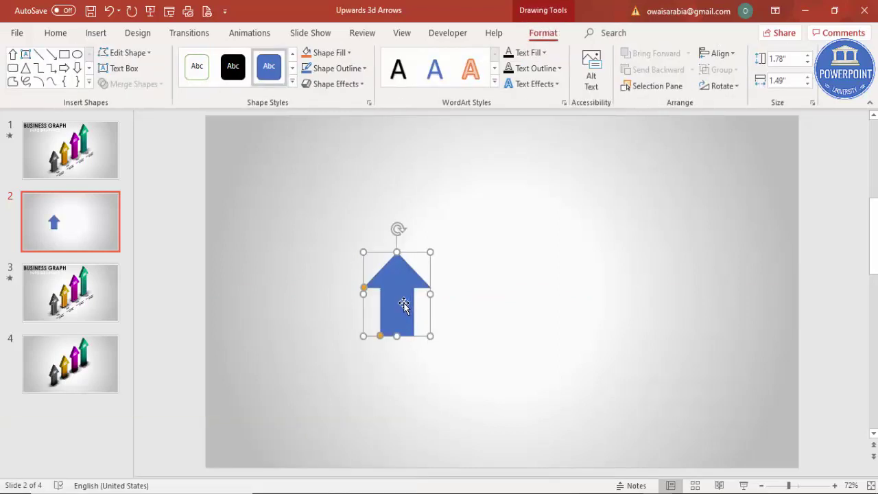
# Step: Remove the arrow's outline and open its Format Shape pane
pyautogui.click(343, 74)
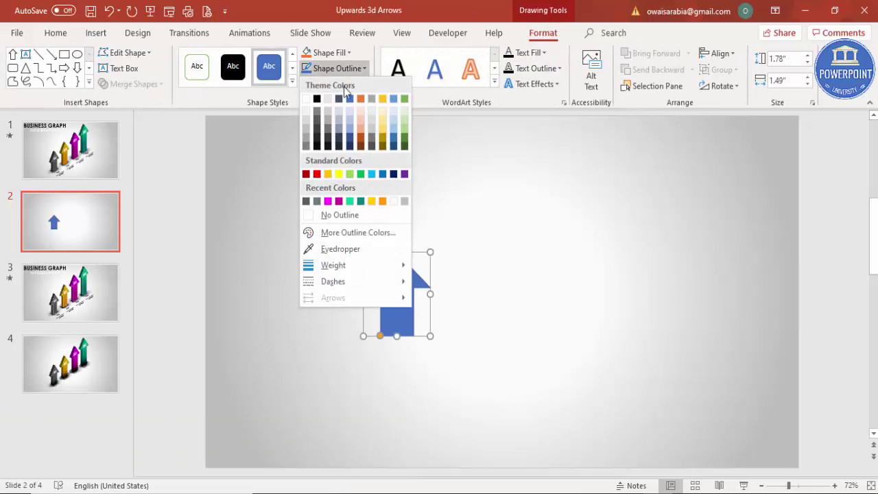
pyautogui.click(334, 217)
pyautogui.rightClick(386, 294)
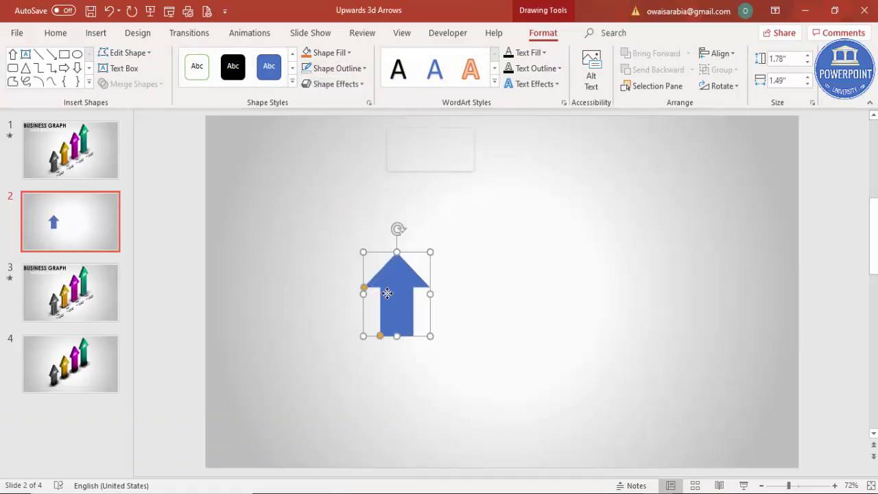
pyautogui.click(452, 462)
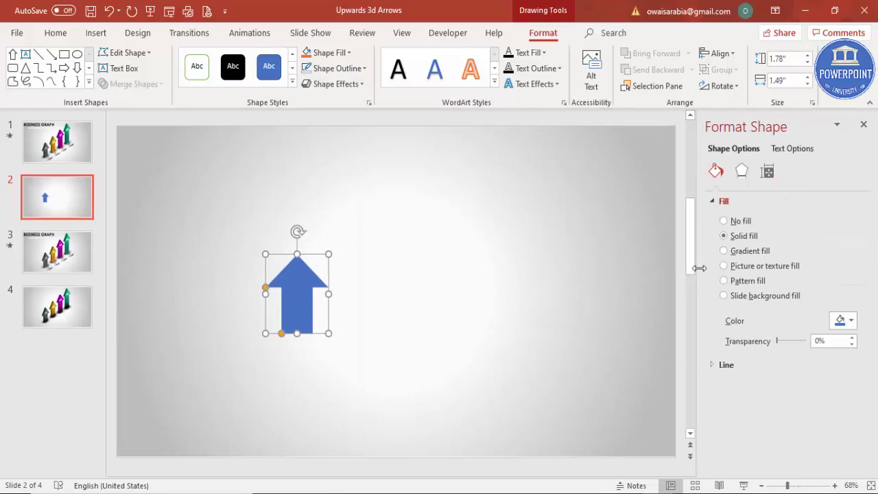
# Step: Apply the Isometric: Right Up 3-D rotation preset to the arrow
pyautogui.click(741, 172)
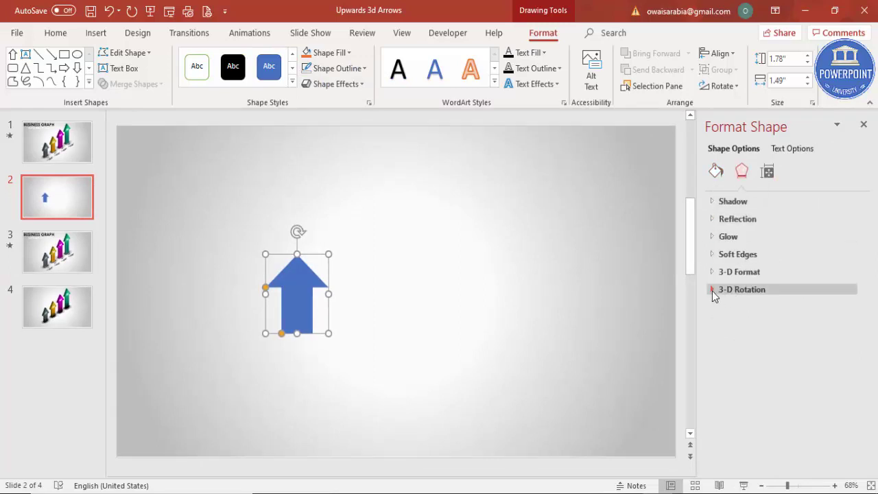
pyautogui.click(712, 291)
pyautogui.click(850, 320)
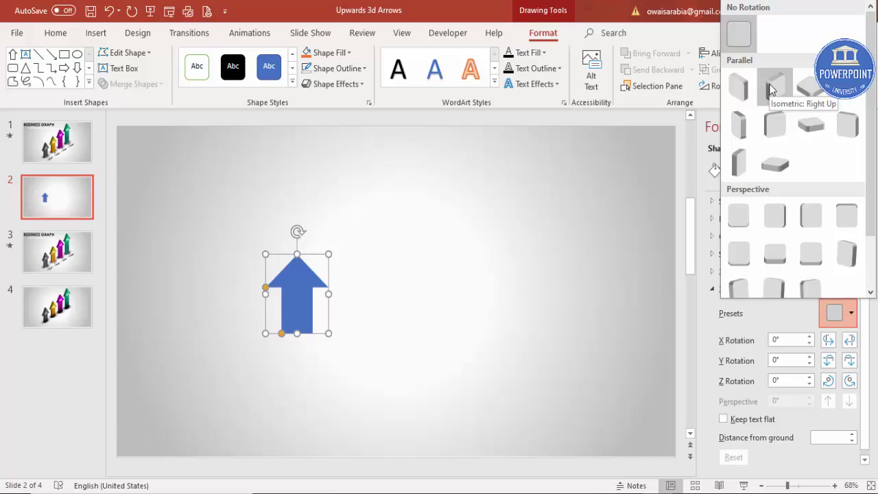
pyautogui.click(772, 90)
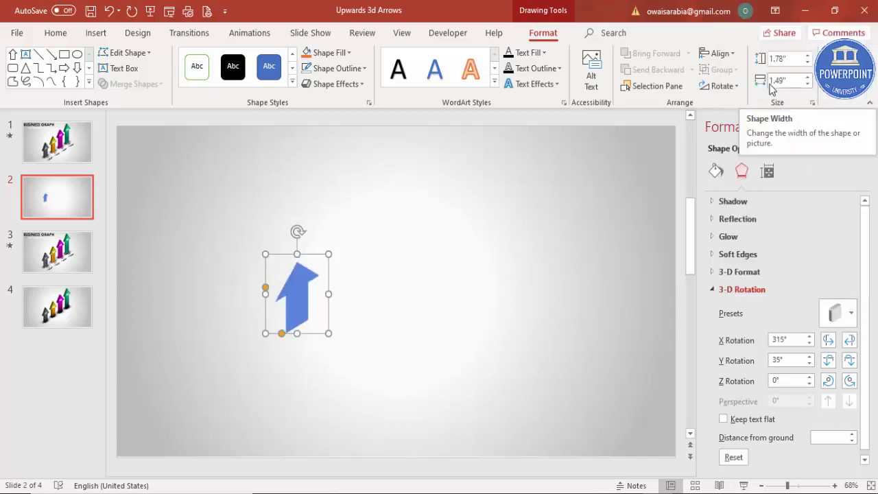
# Step: Set the arrow's 3-D format depth to about 23 pt
pyautogui.click(757, 274)
pyautogui.moveTo(864, 301); pyautogui.dragTo(875, 346)
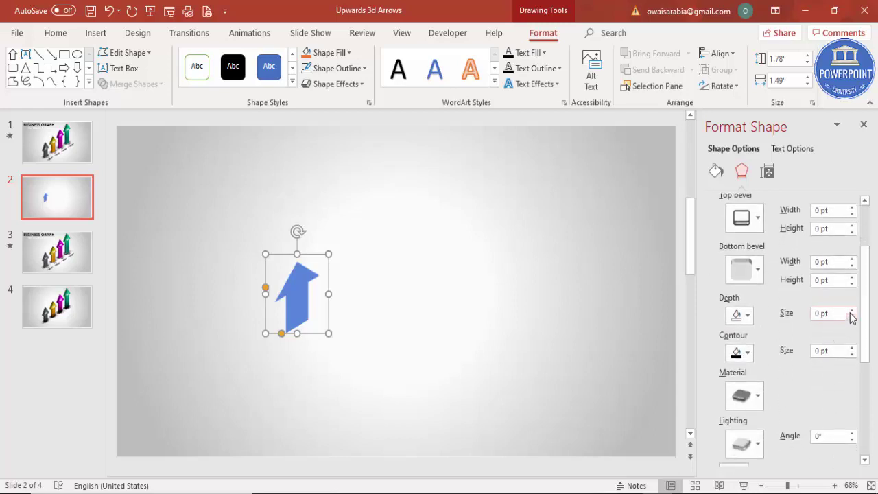
pyautogui.click(851, 310)
pyautogui.click(850, 310)
pyautogui.click(851, 310)
pyautogui.click(851, 310)
pyautogui.click(851, 310)
pyautogui.click(851, 310)
pyautogui.click(851, 310)
pyautogui.click(851, 310)
pyautogui.click(852, 316)
pyautogui.click(852, 316)
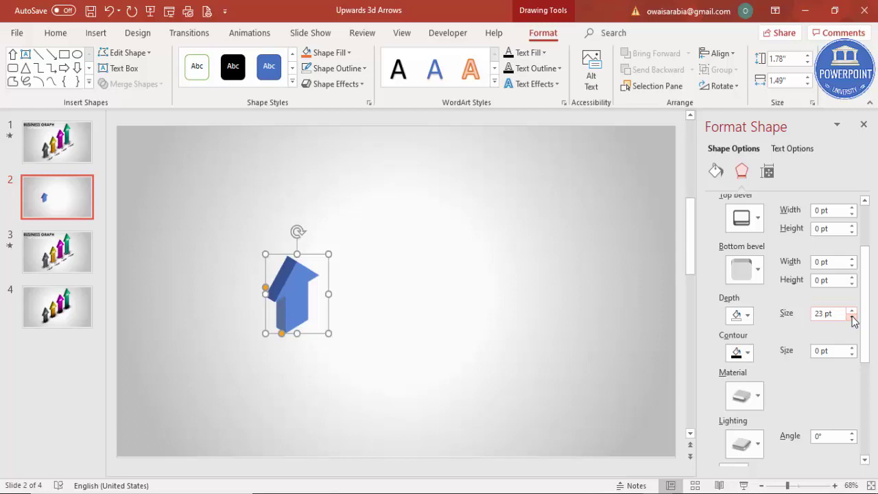
# Step: Apply a neutral lighting preset to brighten the 3-D arrow
pyautogui.moveTo(868, 327); pyautogui.dragTo(870, 379)
pyautogui.click(753, 332)
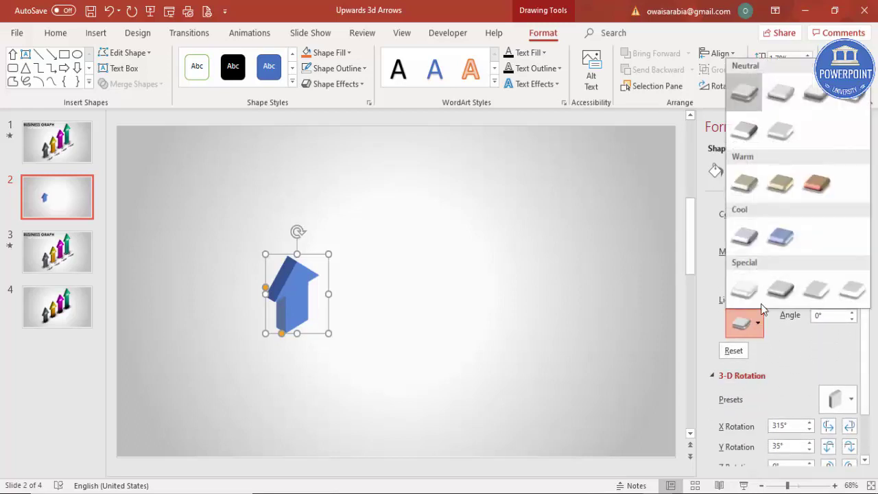
pyautogui.click(778, 294)
pyautogui.click(757, 321)
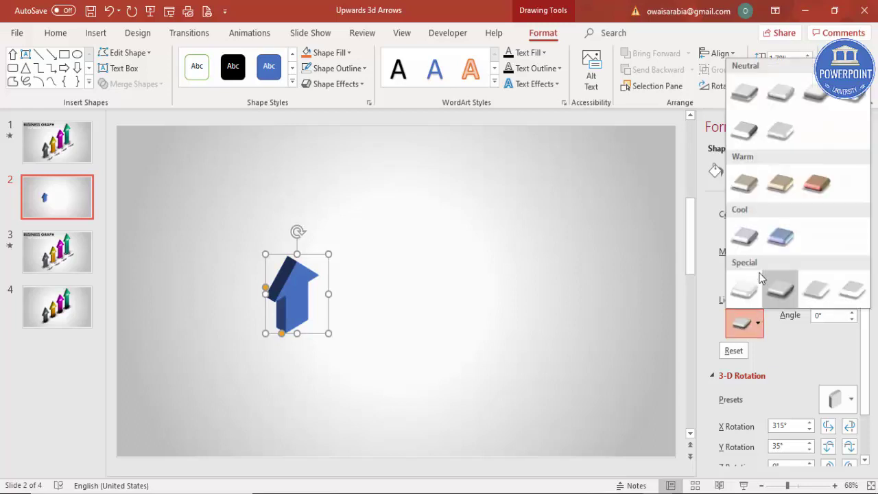
pyautogui.click(777, 94)
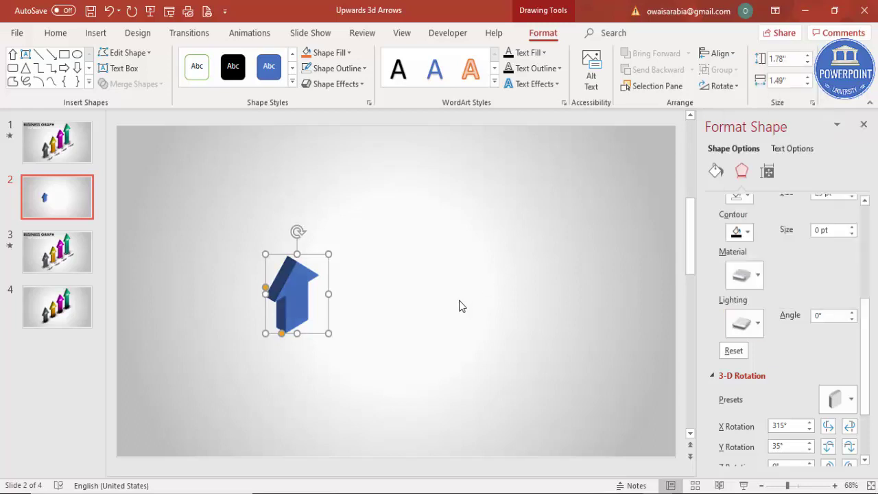
pyautogui.click(415, 309)
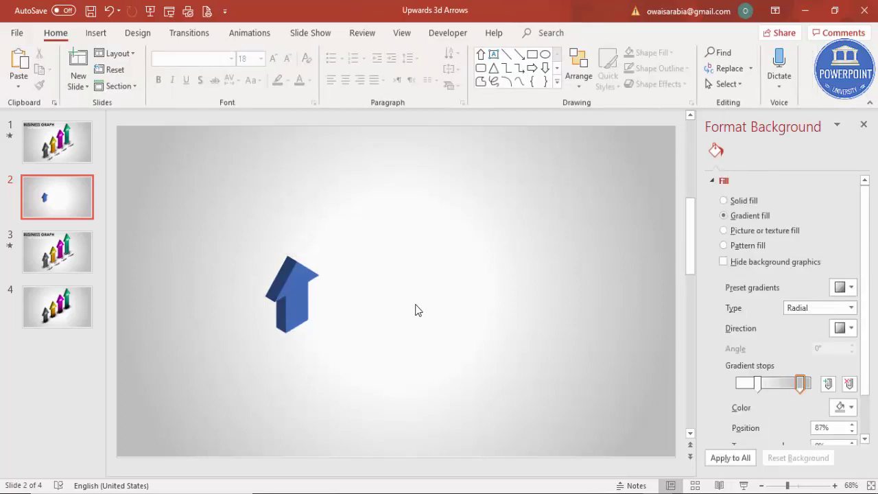
# Step: Stretch the 3-D arrow taller by dragging its bottom downward
pyautogui.click(299, 302)
pyautogui.click(297, 301)
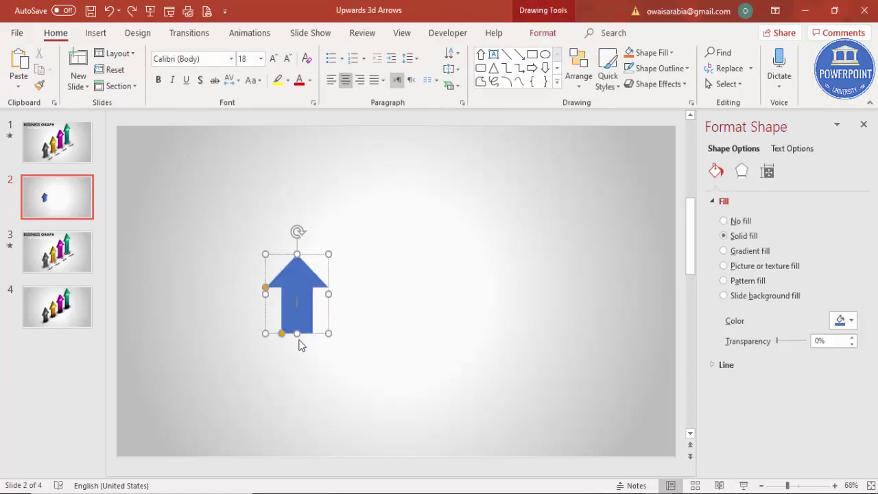
pyautogui.moveTo(296, 333); pyautogui.dragTo(297, 354)
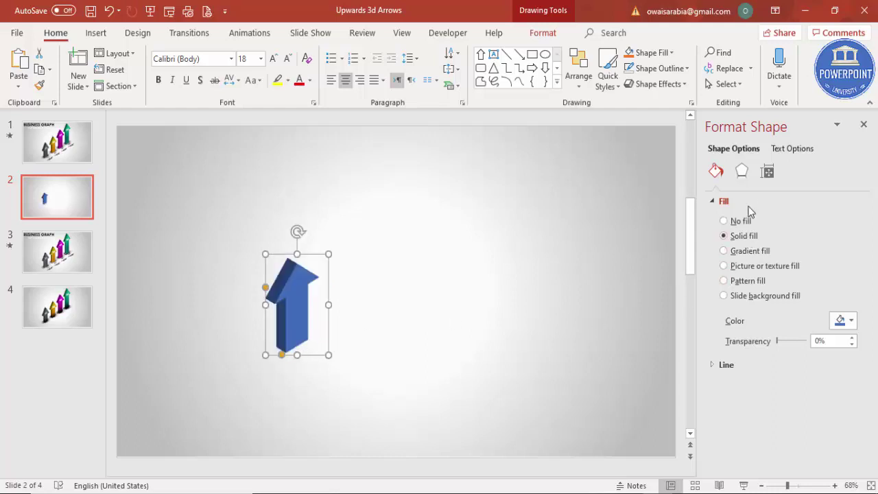
# Step: Fill the arrow with a linear gradient, both stops dark grey, right stop at 84%
pyautogui.click(723, 251)
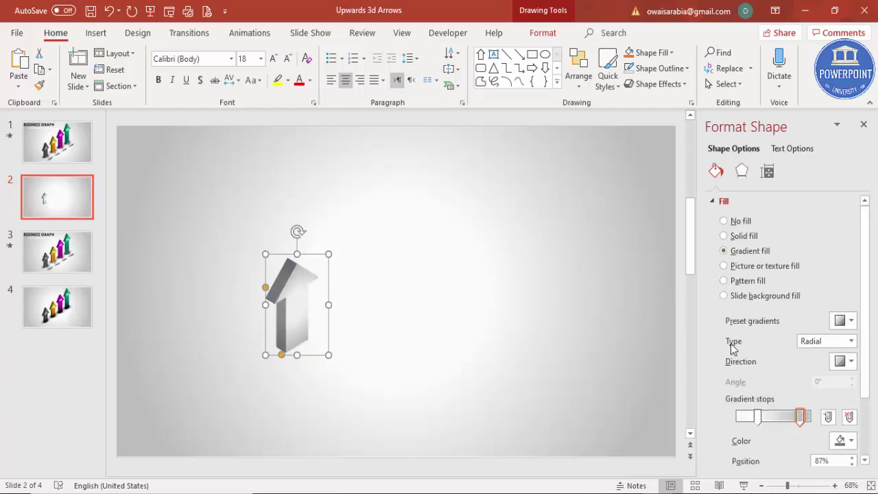
pyautogui.click(831, 341)
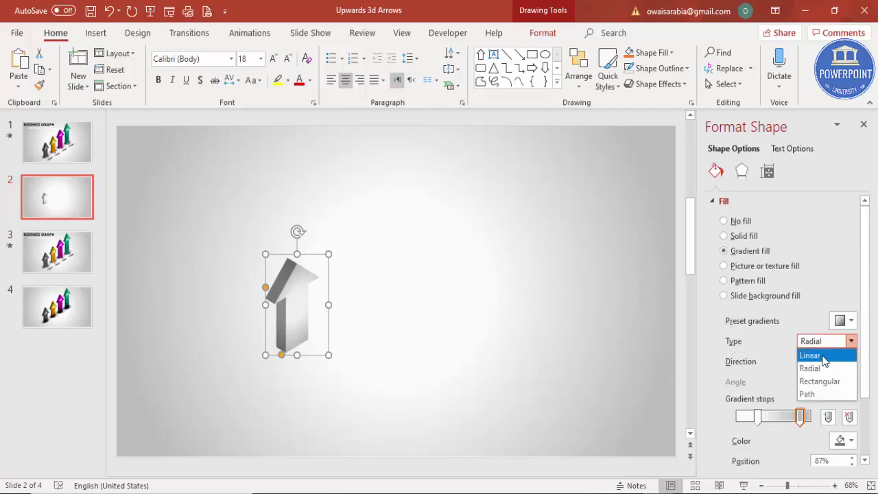
pyautogui.click(824, 354)
pyautogui.click(801, 418)
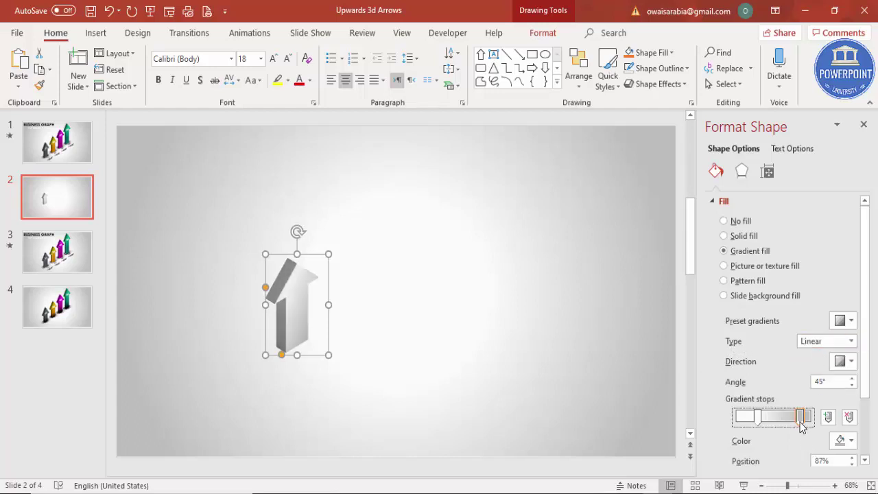
pyautogui.click(840, 440)
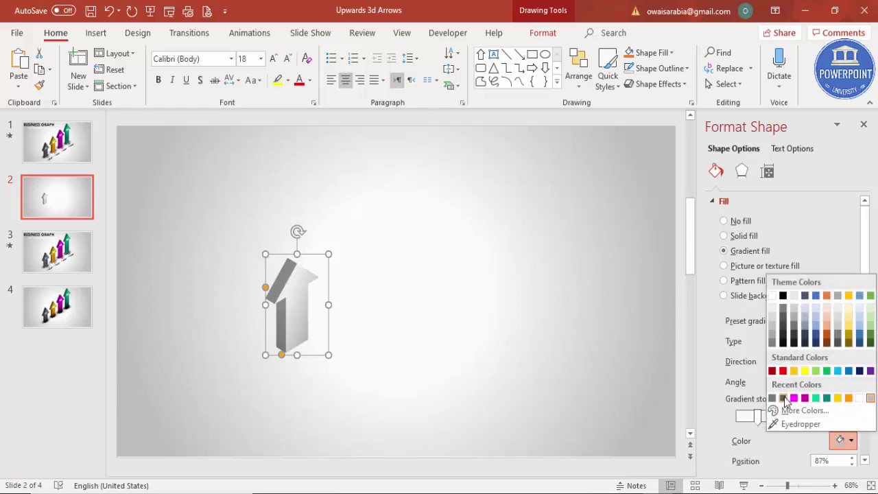
pyautogui.click(783, 399)
pyautogui.click(757, 416)
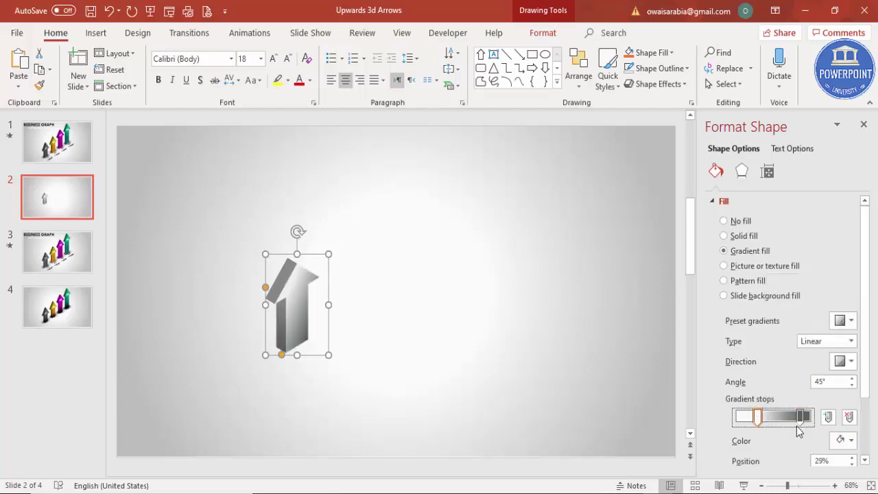
pyautogui.click(842, 440)
pyautogui.click(784, 399)
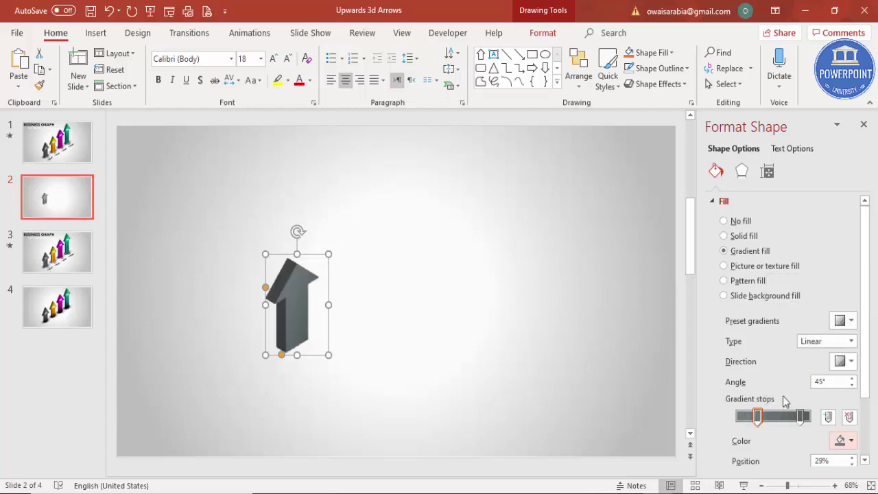
pyautogui.moveTo(800, 423); pyautogui.dragTo(796, 424)
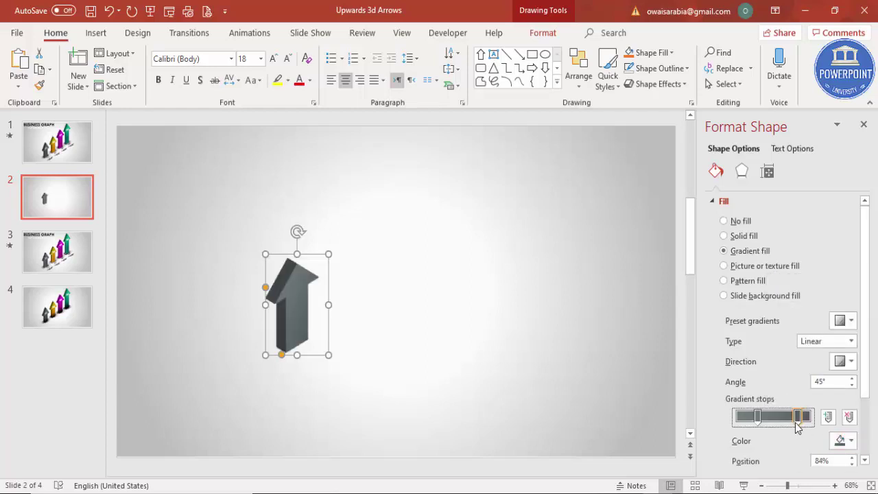
pyautogui.click(403, 364)
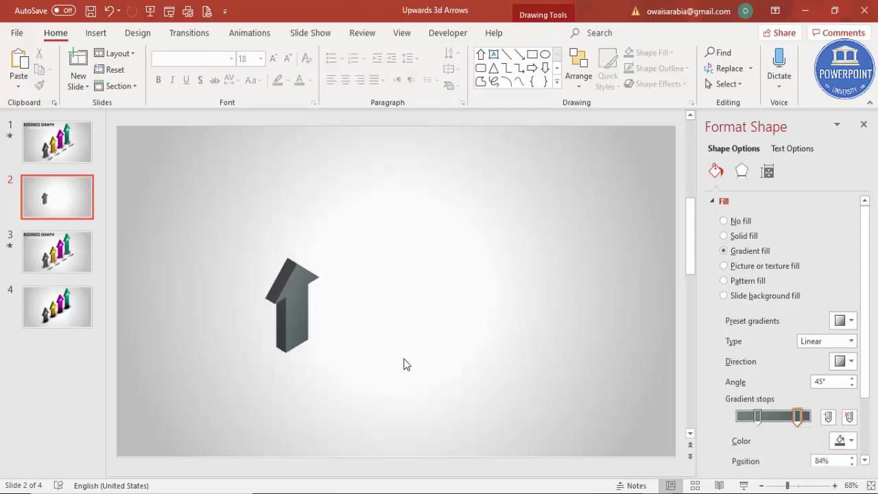
pyautogui.click(95, 34)
# Step: Draw a small rectangle beside the arrow with no outline
pyautogui.click(205, 69)
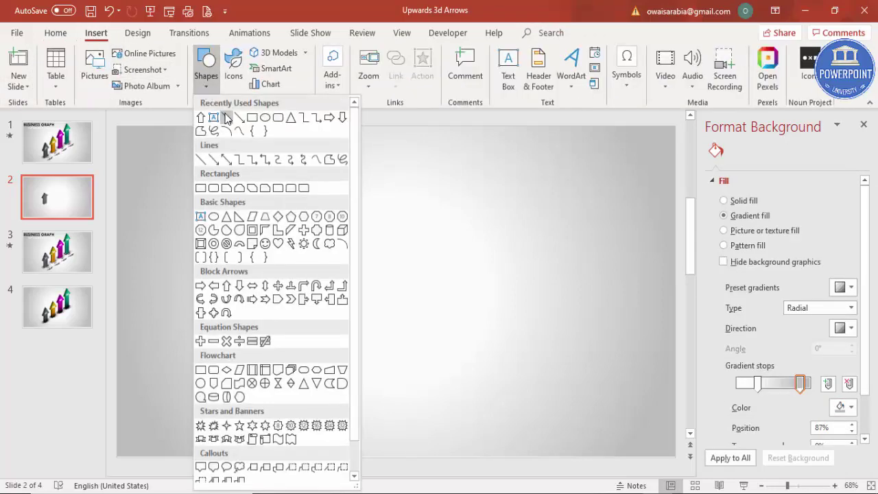
pyautogui.click(200, 187)
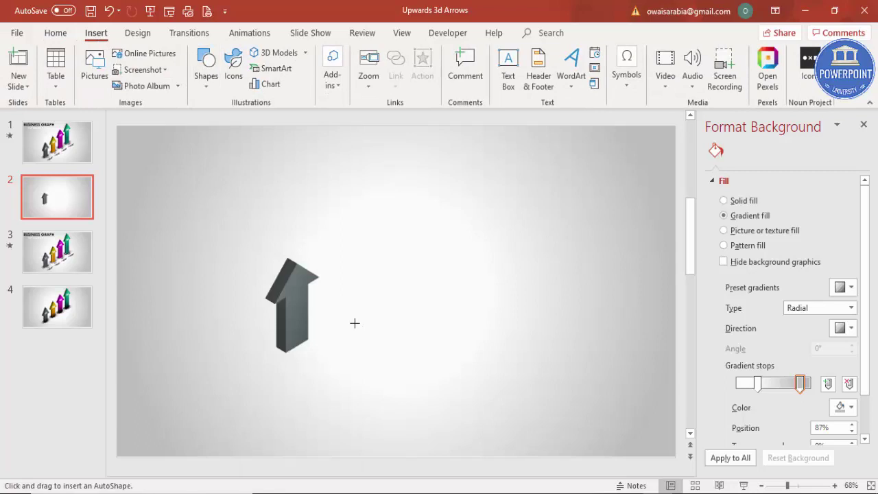
pyautogui.moveTo(361, 329); pyautogui.dragTo(392, 342)
pyautogui.click(334, 71)
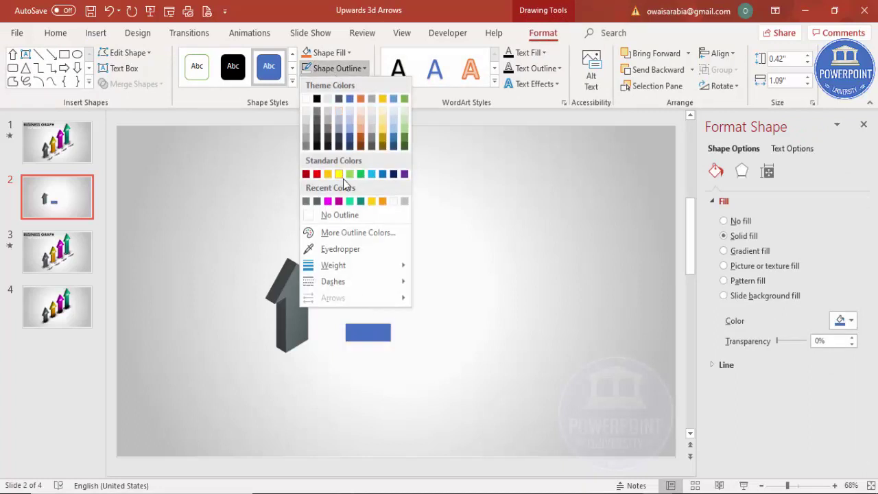
pyautogui.click(362, 218)
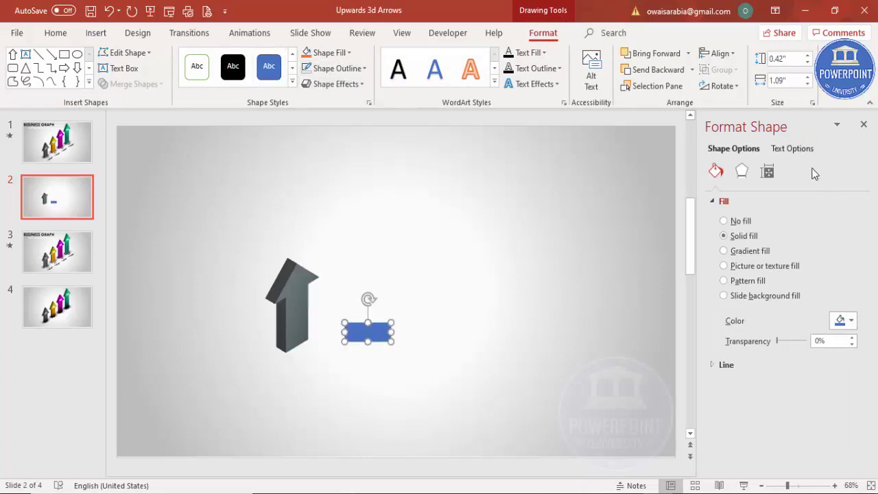
# Step: Give the rectangle Isometric: Top Up rotation, an inner shadow and a dark grey fill
pyautogui.click(740, 175)
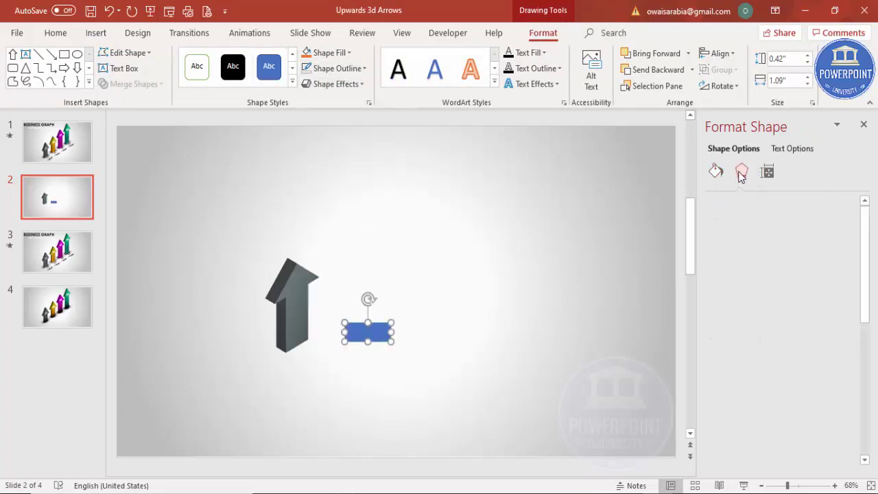
pyautogui.click(718, 271)
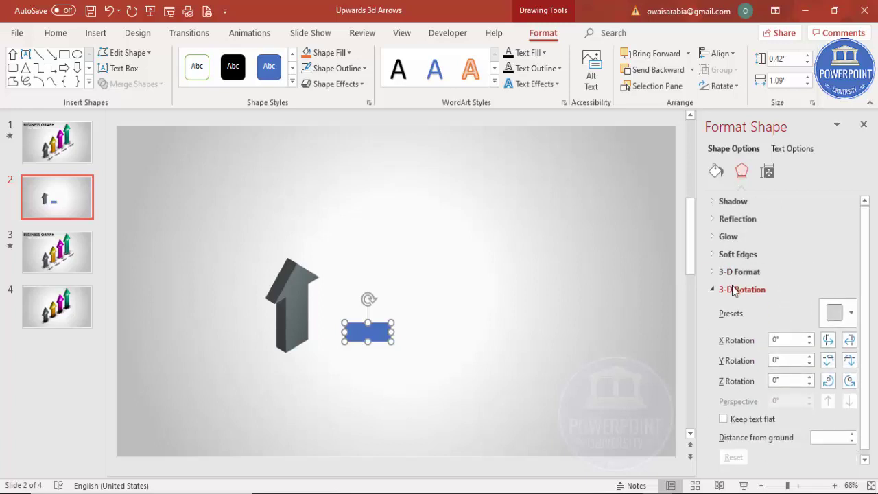
pyautogui.click(838, 313)
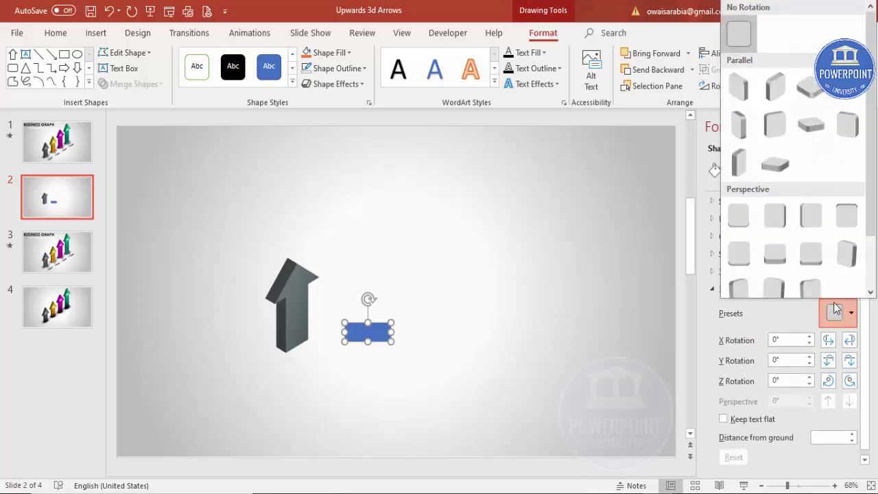
pyautogui.click(802, 98)
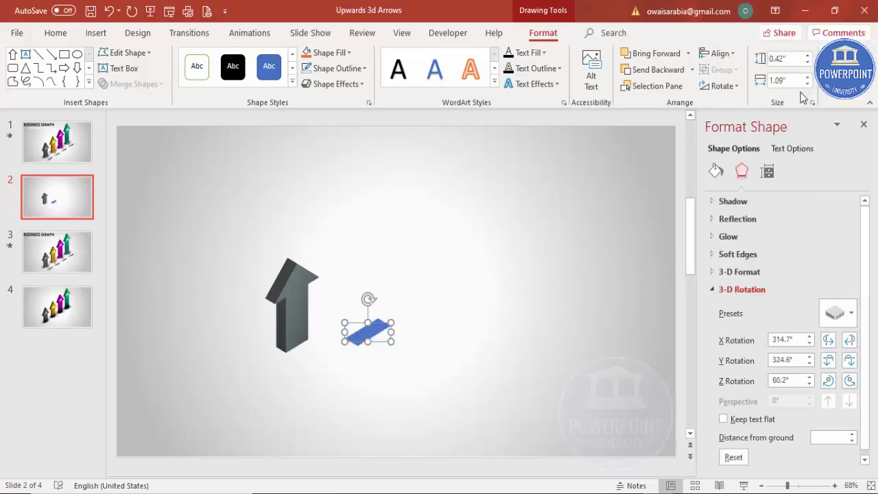
pyautogui.click(754, 200)
pyautogui.click(843, 220)
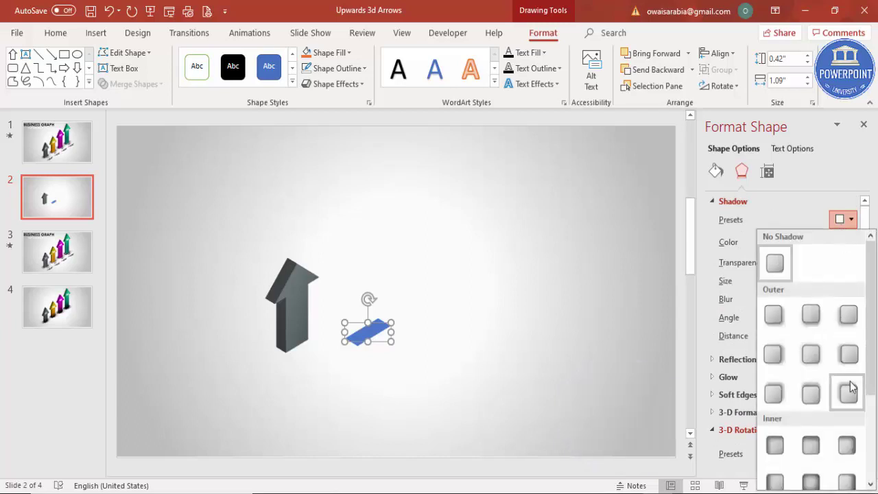
pyautogui.scroll(-2, 872, 350)
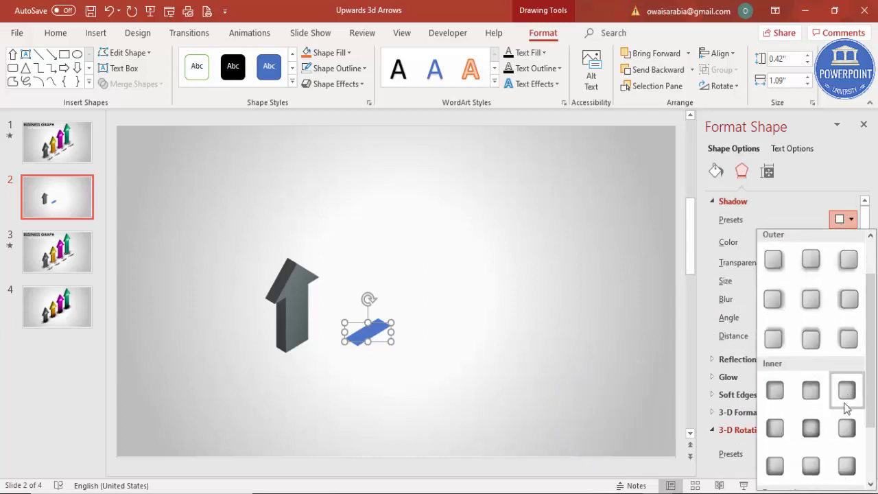
pyautogui.click(811, 466)
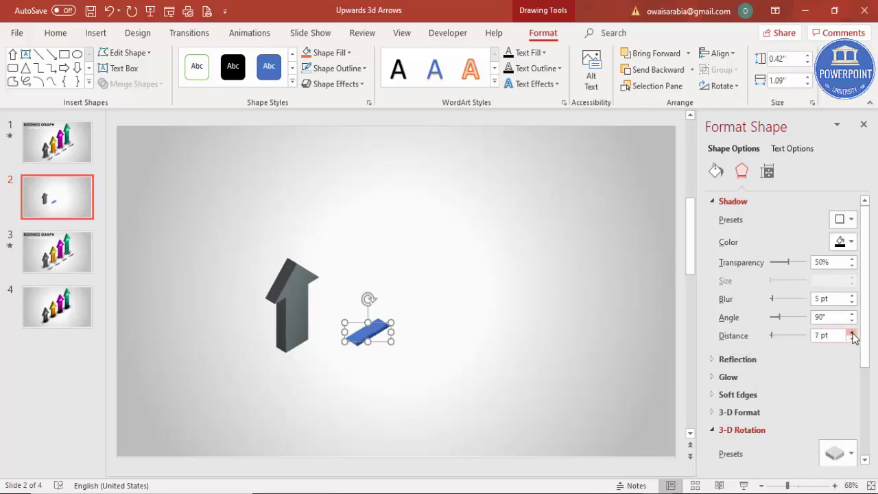
pyautogui.click(715, 171)
pyautogui.click(842, 320)
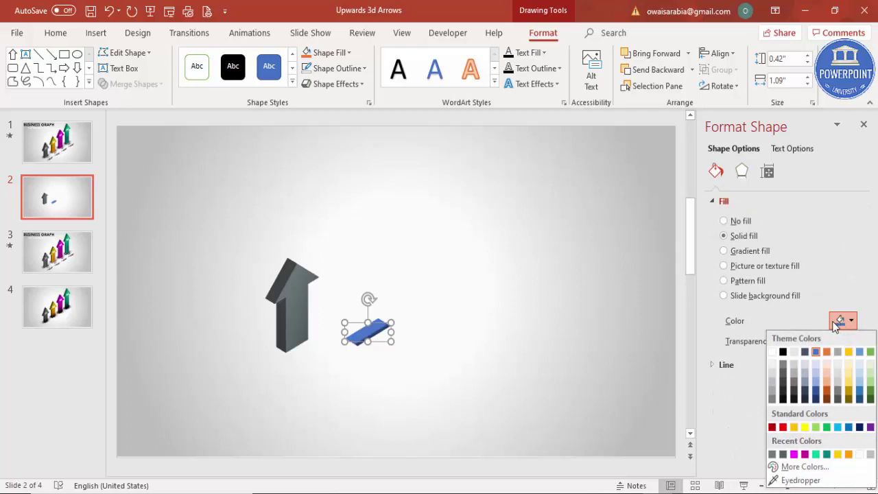
pyautogui.click(785, 376)
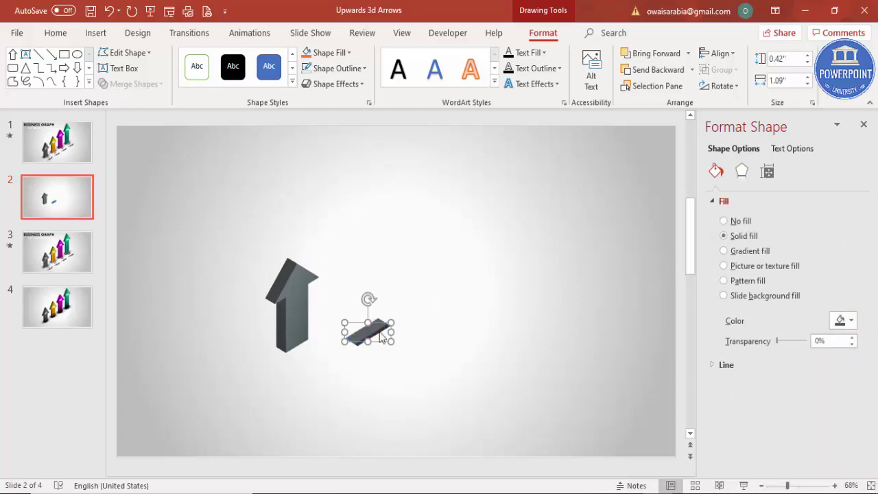
# Step: Place the slab under the arrow's base, send it to back, and nudge it into position
pyautogui.click(798, 487)
pyautogui.moveTo(351, 302); pyautogui.dragTo(222, 283)
pyautogui.click(693, 71)
pyautogui.click(669, 101)
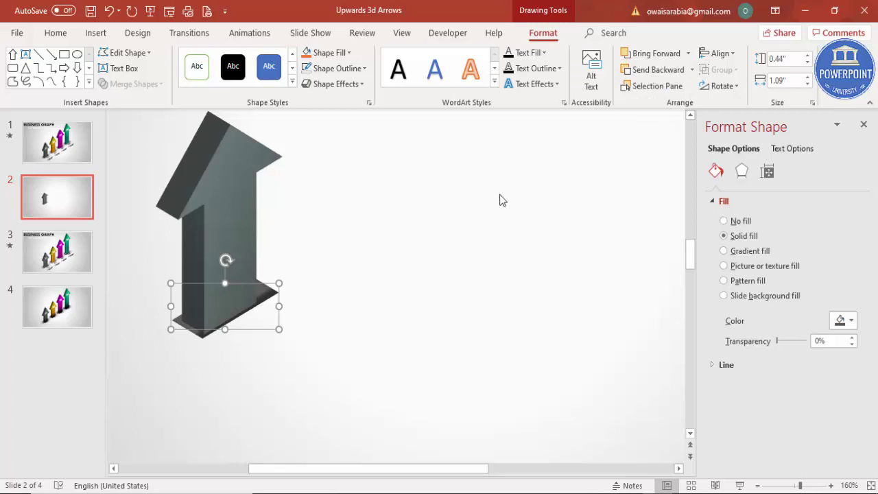
pyautogui.hotkey('ctrl', 'Left')
pyautogui.hotkey('ctrl', 'Left')
pyautogui.hotkey('ctrl', 'Left')
pyautogui.hotkey('ctrl', 'Down')
pyautogui.hotkey('ctrl', 'Down')
pyautogui.hotkey('ctrl', 'Left')
pyautogui.hotkey('ctrl', 'Left')
pyautogui.hotkey('ctrl', 'Left')
pyautogui.hotkey('ctrl', 'Right')
pyautogui.hotkey('ctrl', 'Right')
pyautogui.hotkey('ctrl', 'Up')
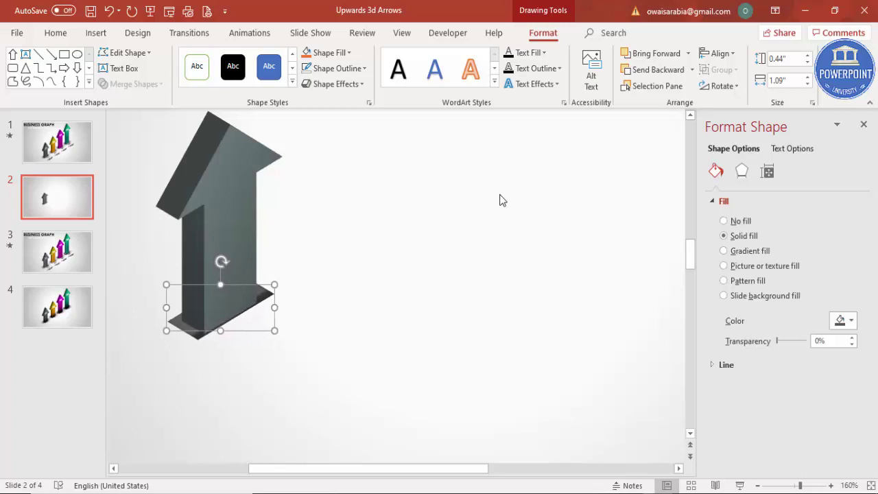
pyautogui.click(495, 210)
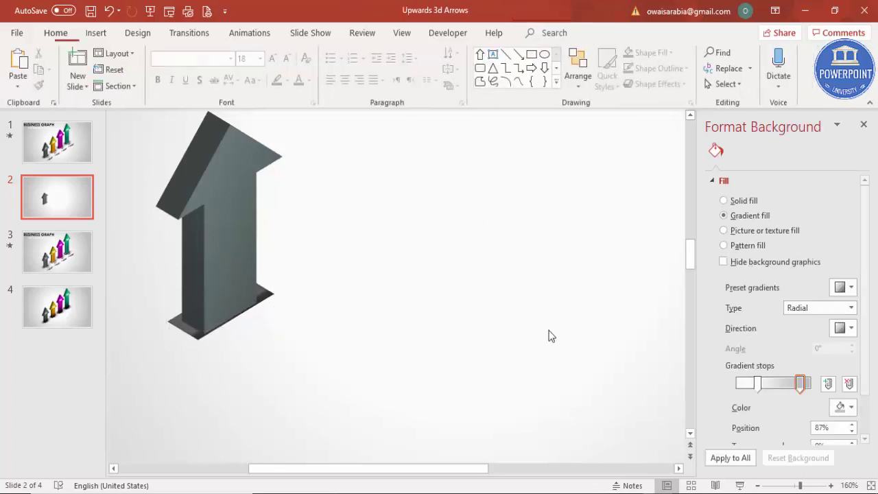
# Step: Duplicate the arrow with its base and place the copy up and to the right
pyautogui.click(863, 485)
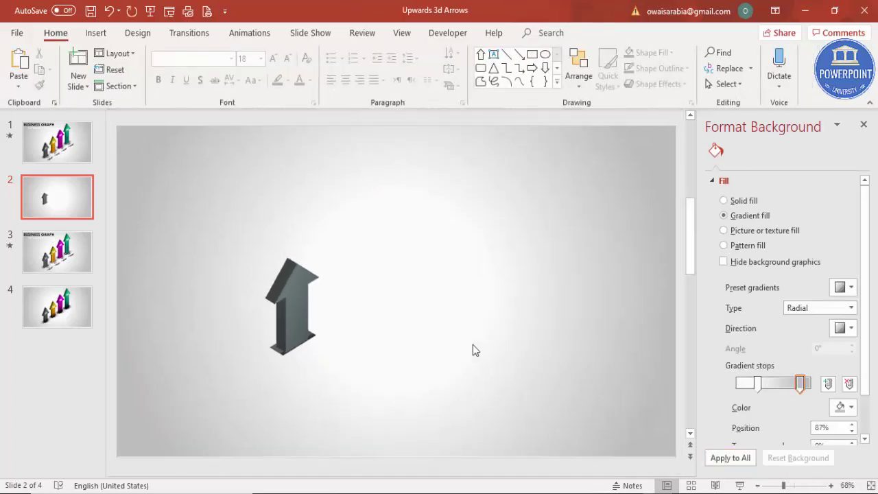
pyautogui.moveTo(199, 214)
pyautogui.mouseDown()
pyautogui.moveTo(382, 434)
pyautogui.moveTo(397, 439)
pyautogui.mouseUp()
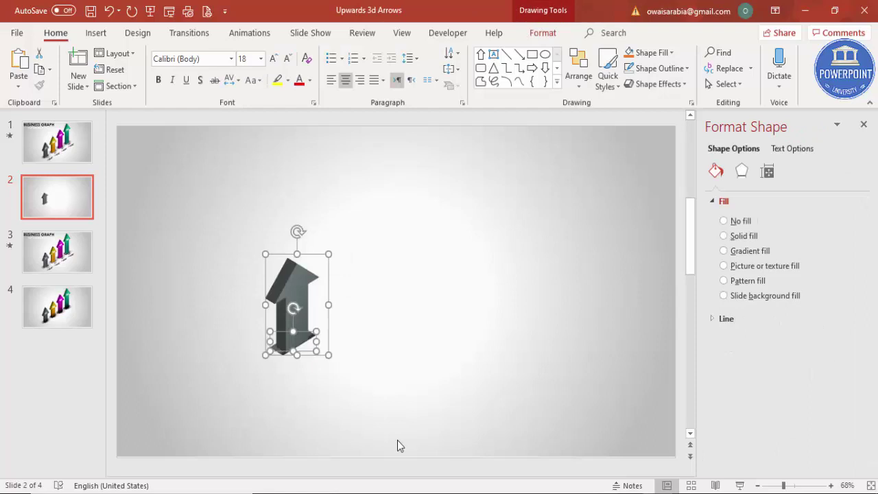
pyautogui.hotkey('ctrl', 'd')
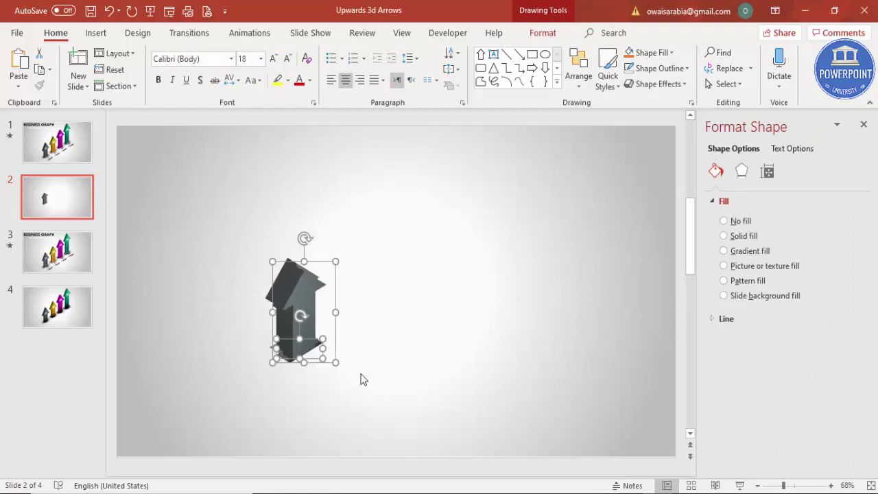
pyautogui.moveTo(305, 287); pyautogui.dragTo(356, 251)
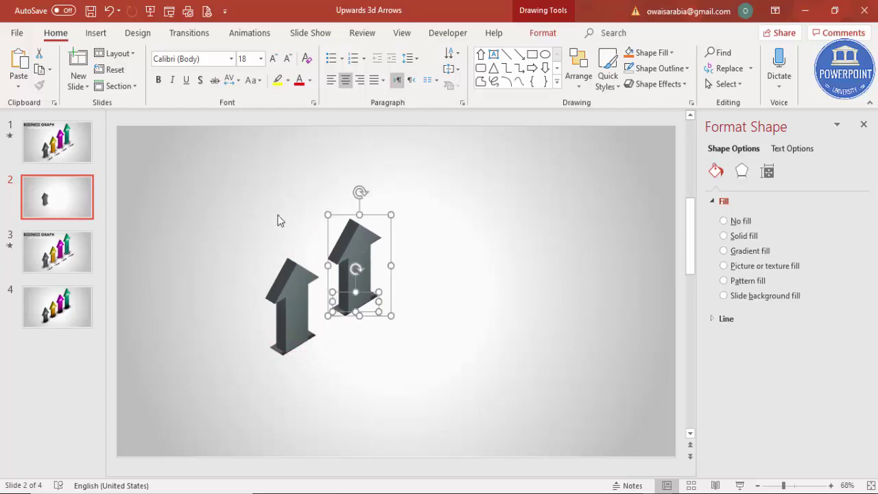
pyautogui.click(213, 173)
# Step: Move both arrows down and left, then select the right arrow
pyautogui.moveTo(212, 219); pyautogui.dragTo(507, 425)
pyautogui.moveTo(365, 238); pyautogui.dragTo(316, 277)
pyautogui.click(379, 281)
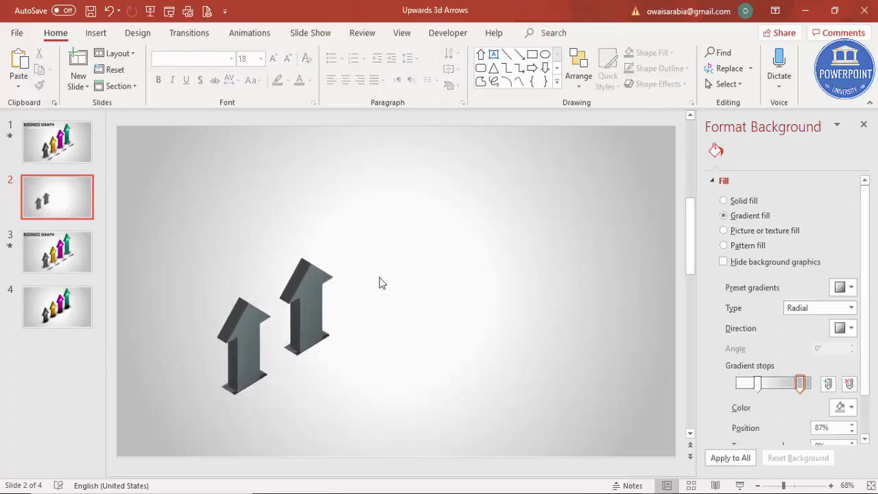
pyautogui.click(309, 287)
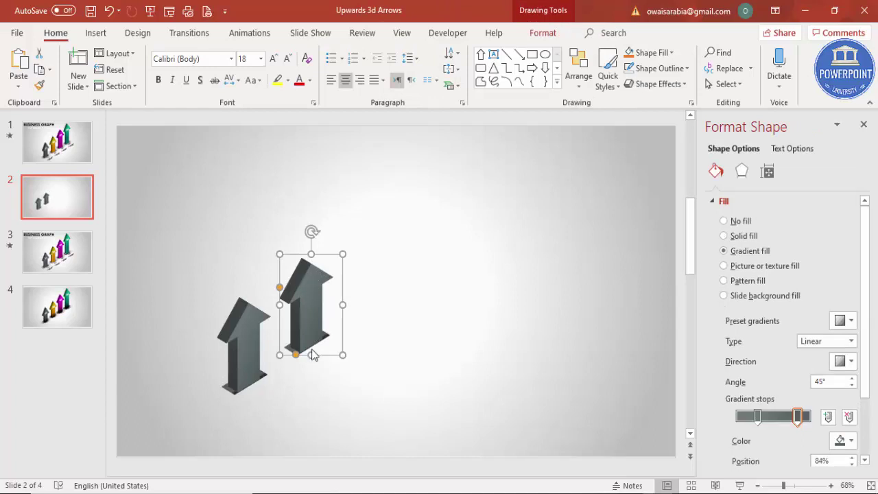
# Step: Lengthen the right arrow and adjust its position above its base
pyautogui.moveTo(311, 355); pyautogui.dragTo(311, 382)
pyautogui.moveTo(310, 343); pyautogui.dragTo(310, 311)
pyautogui.press('Down')
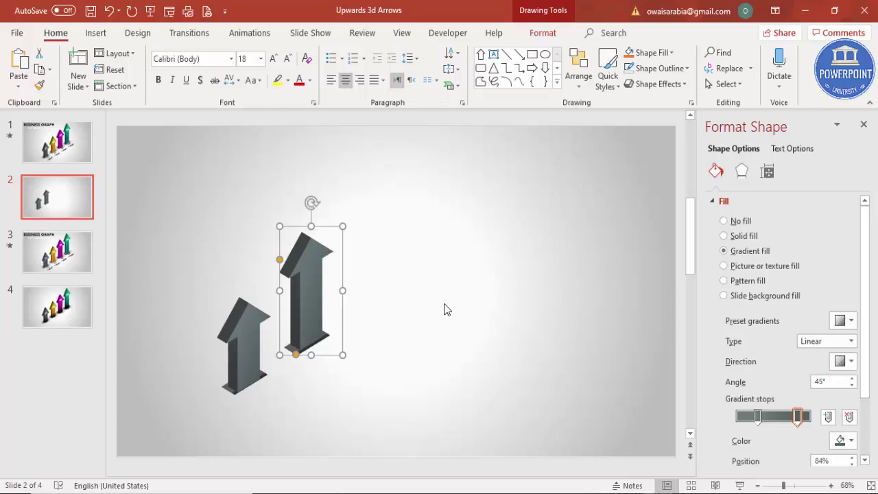
pyautogui.moveTo(311, 226); pyautogui.dragTo(309, 230)
pyautogui.click(390, 271)
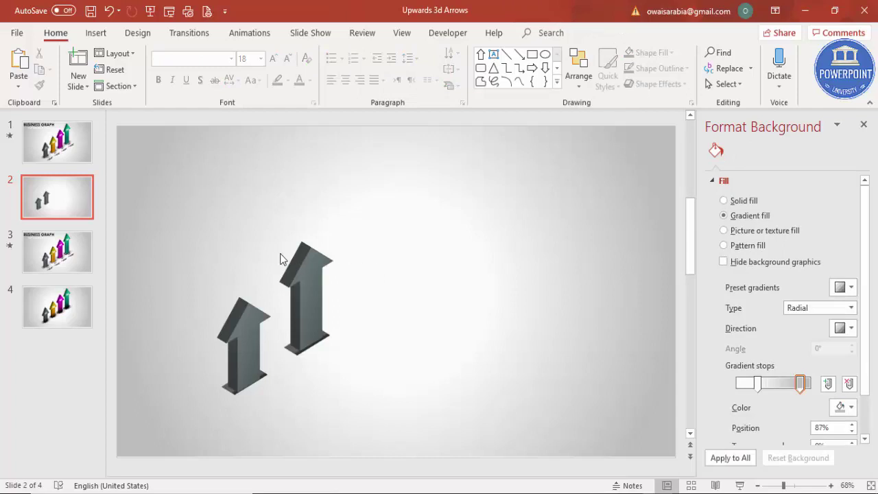
# Step: Select the right arrow together with its base
pyautogui.moveTo(402, 409); pyautogui.dragTo(269, 180)
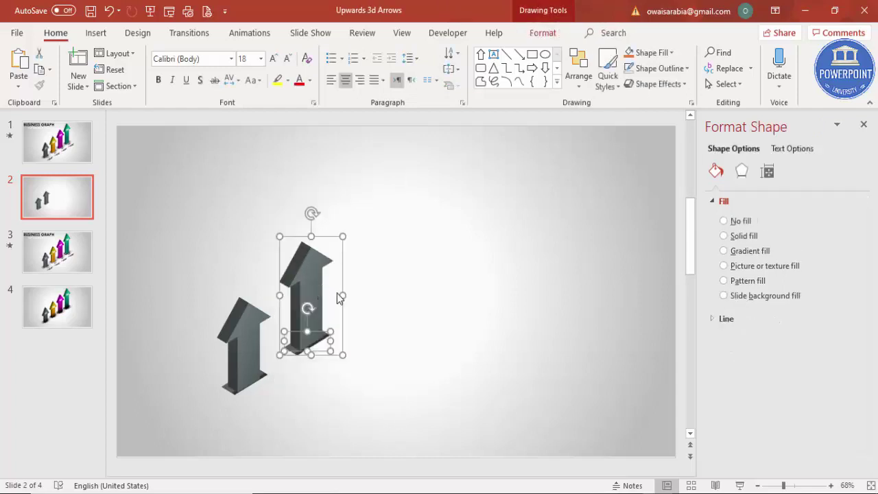
pyautogui.click(371, 306)
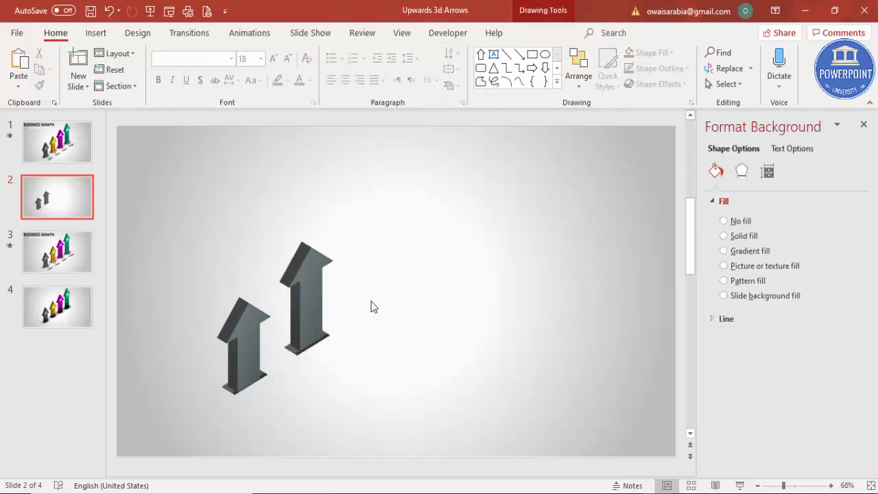
pyautogui.click(300, 351)
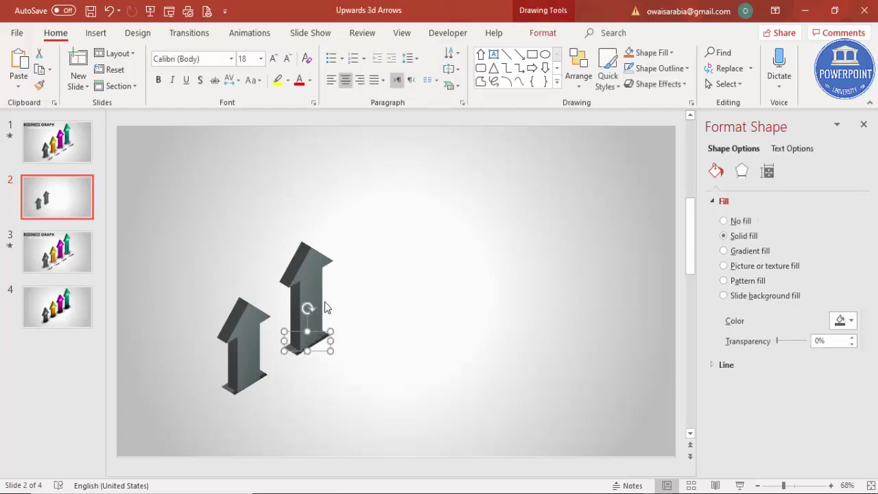
pyautogui.keyDown('shift'); pyautogui.click(312, 277); pyautogui.keyUp('shift')
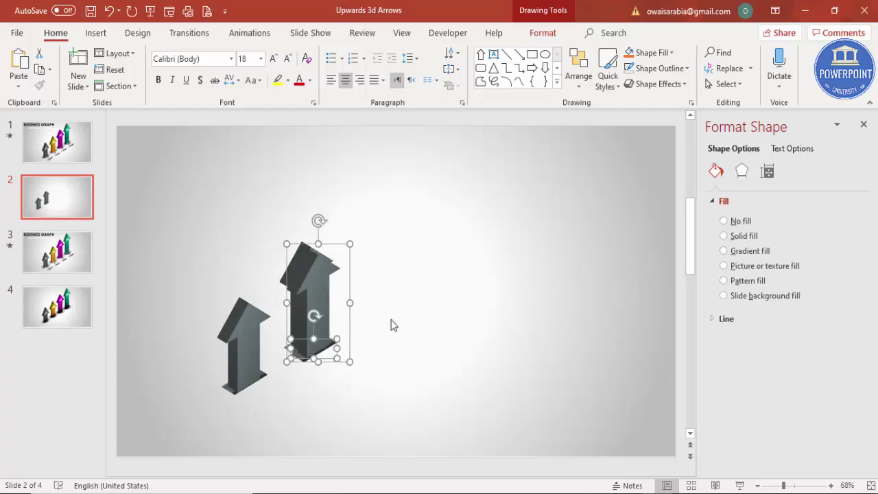
# Step: Copy the second arrow up and right as a third arrow and raise it
pyautogui.moveTo(324, 289); pyautogui.dragTo(371, 177)
pyautogui.click(471, 207)
pyautogui.click(381, 221)
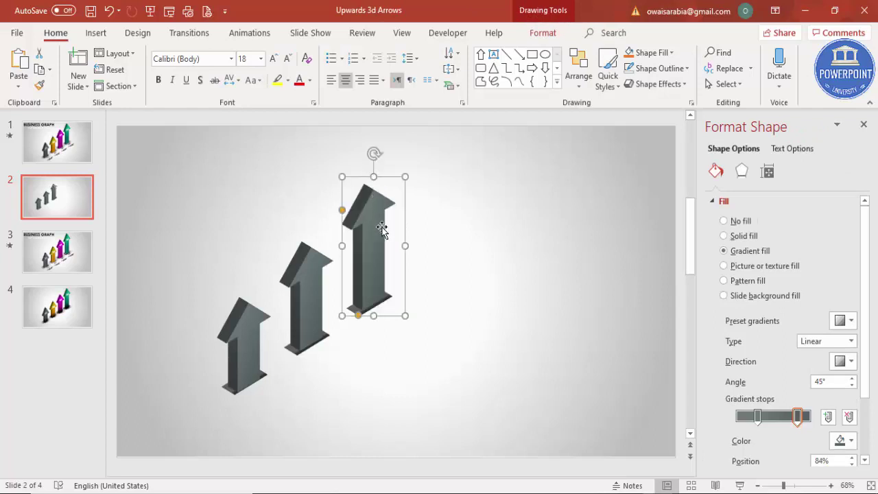
pyautogui.click(471, 322)
# Step: Copy the third arrow up-right as a fourth arrow and make it taller
pyautogui.moveTo(471, 362); pyautogui.dragTo(333, 142)
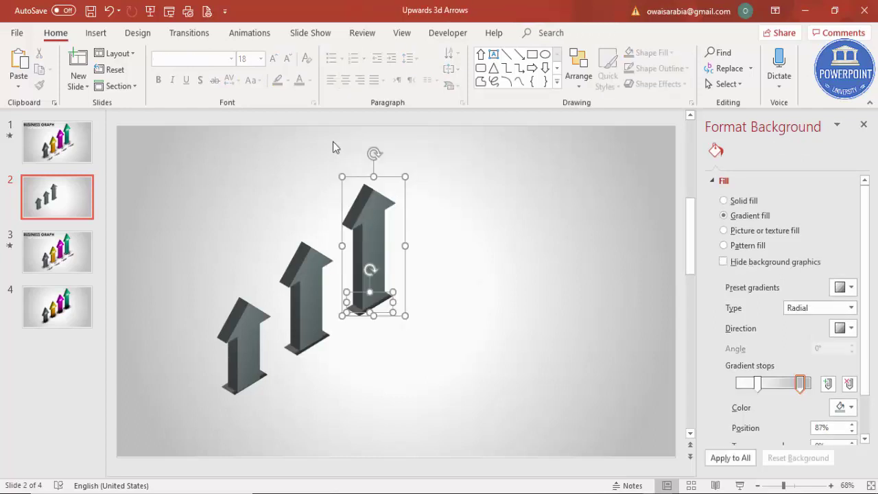
pyautogui.moveTo(370, 236); pyautogui.dragTo(437, 196)
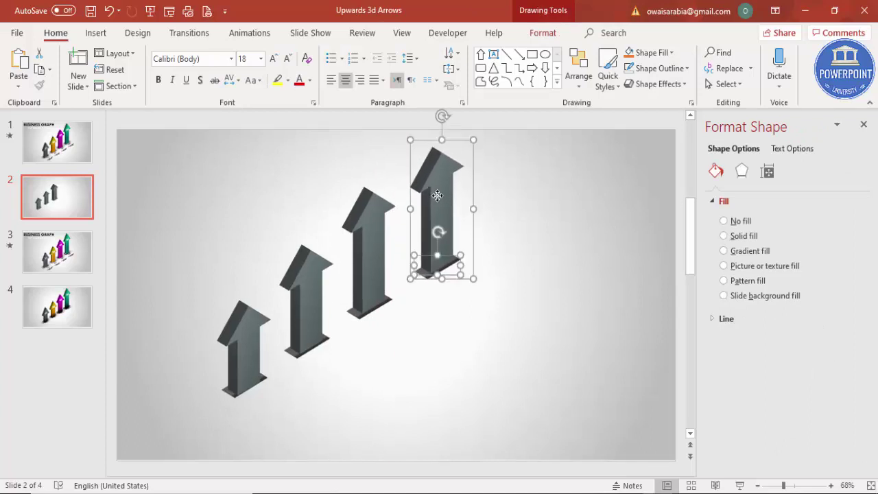
pyautogui.click(494, 189)
pyautogui.click(441, 156)
pyautogui.moveTo(441, 146); pyautogui.dragTo(439, 129)
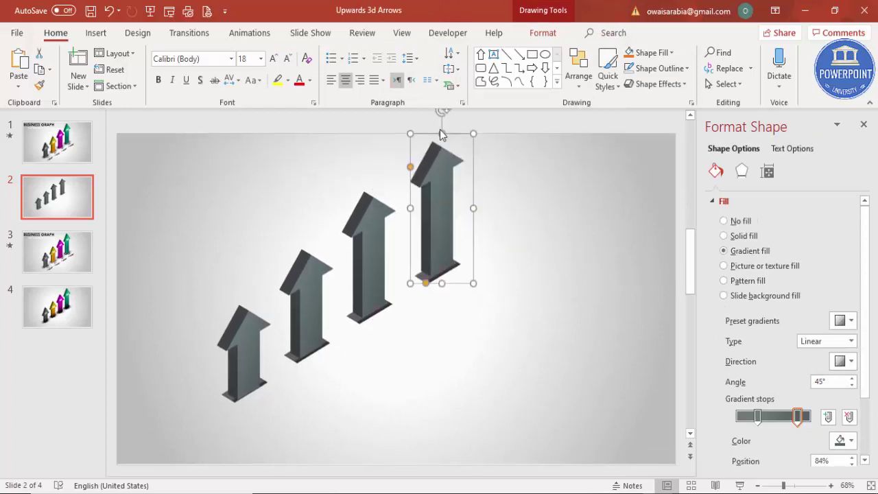
pyautogui.click(513, 211)
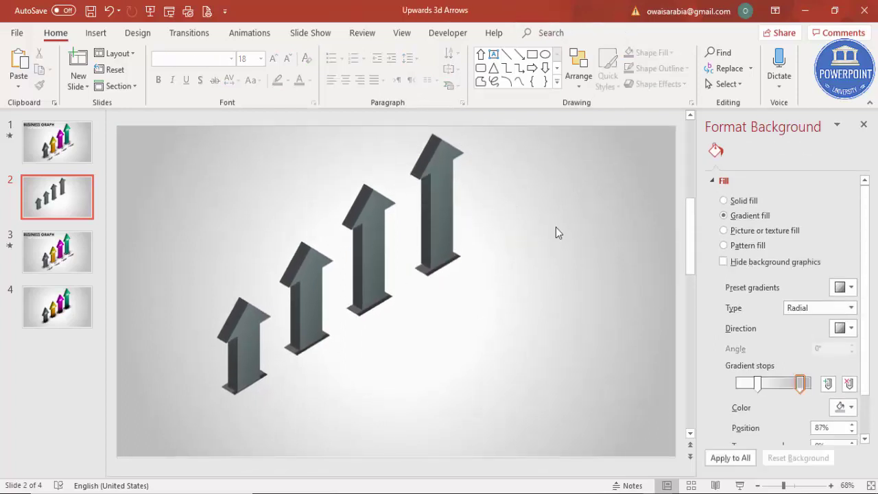
# Step: Select all four arrows and shift them right and down into place
pyautogui.hotkey('ctrl', 'a')
pyautogui.moveTo(442, 204)
pyautogui.mouseDown()
pyautogui.moveTo(466, 228)
pyautogui.moveTo(465, 210)
pyautogui.mouseUp()
pyautogui.click(504, 223)
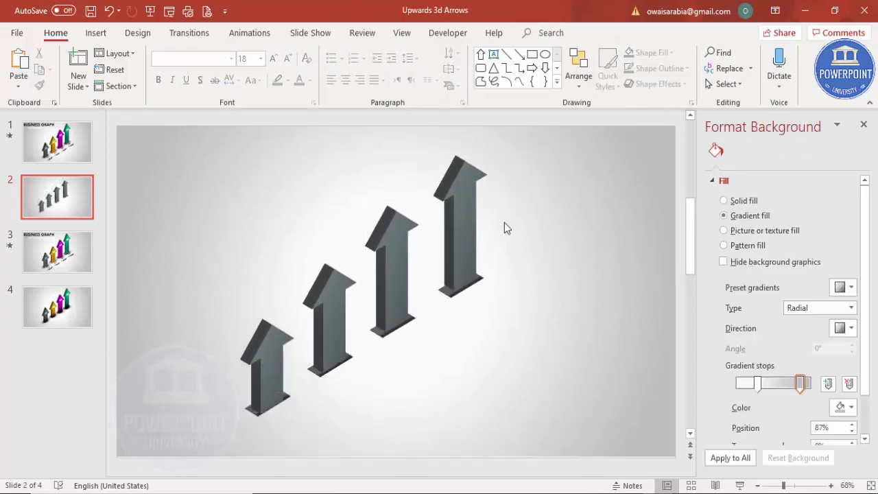
pyautogui.click(465, 230)
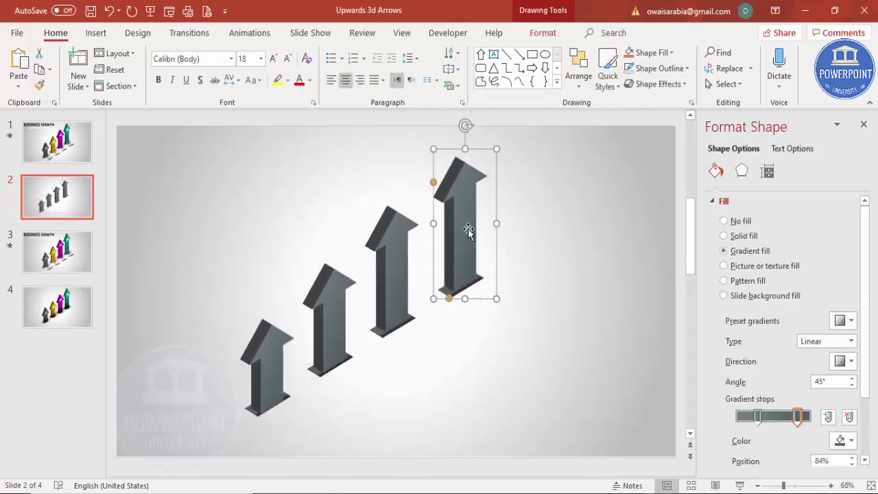
pyautogui.click(333, 315)
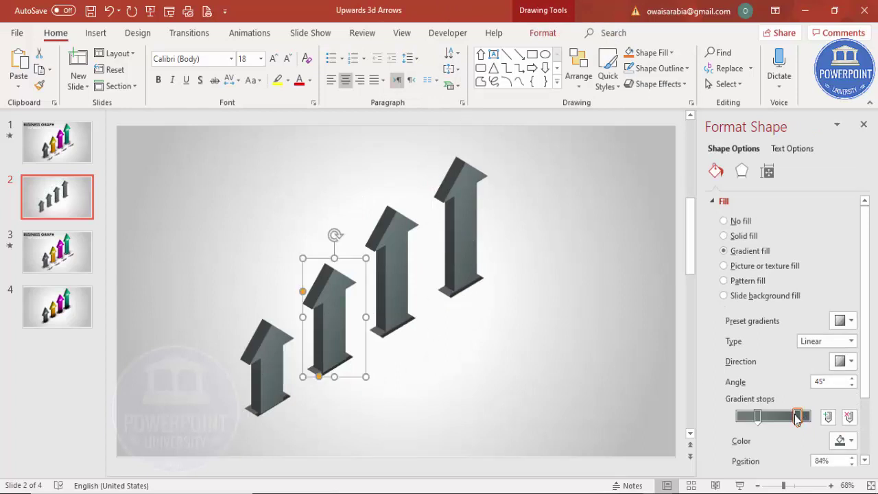
# Step: Give the second arrow a yellow gradient fill
pyautogui.click(844, 440)
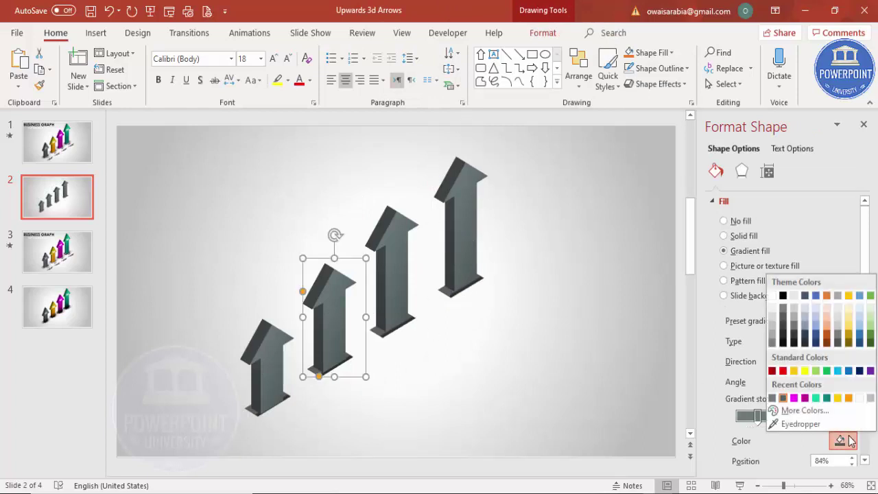
pyautogui.click(848, 399)
pyautogui.click(757, 415)
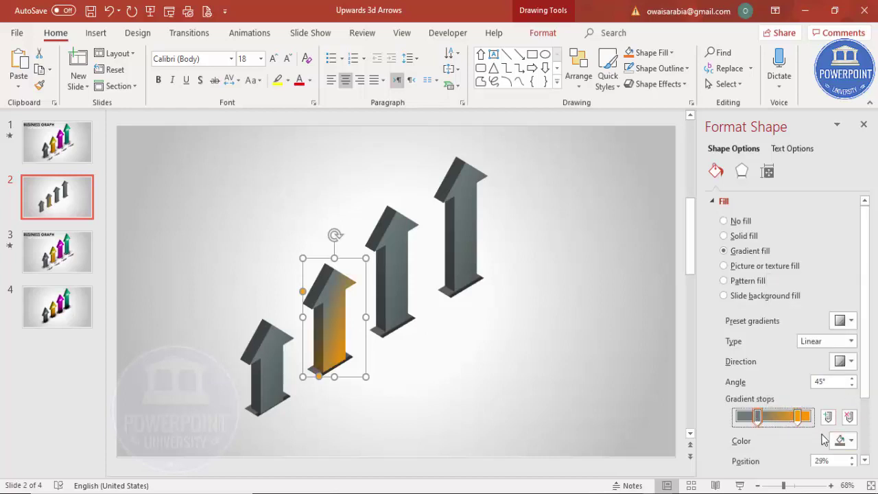
pyautogui.click(844, 440)
pyautogui.click(837, 402)
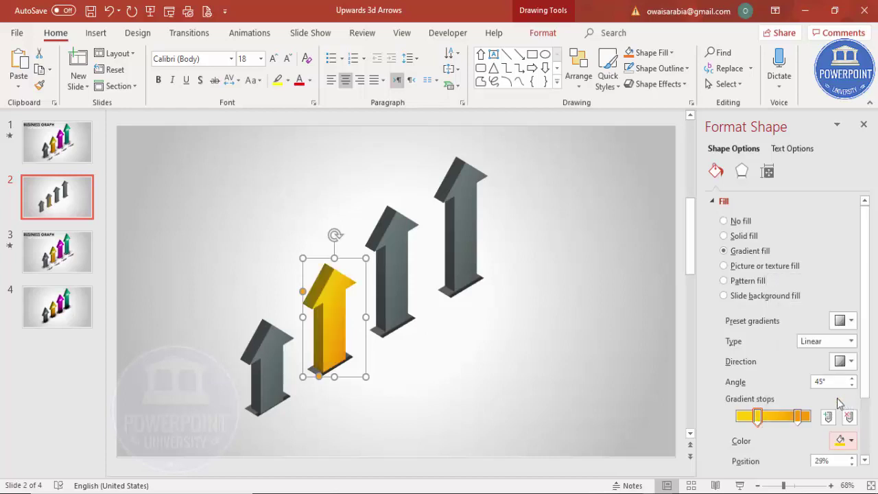
# Step: Set both gradient stops of the third arrow to magenta
pyautogui.click(396, 233)
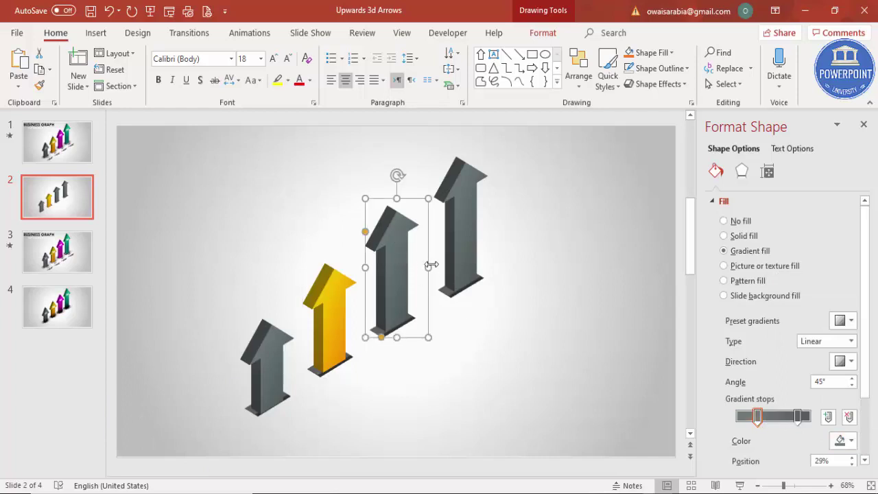
pyautogui.click(798, 415)
pyautogui.click(843, 440)
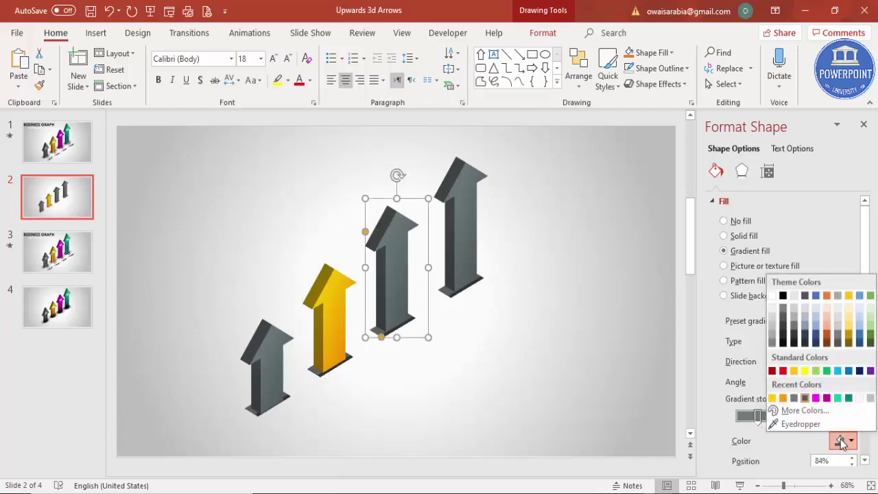
pyautogui.click(826, 397)
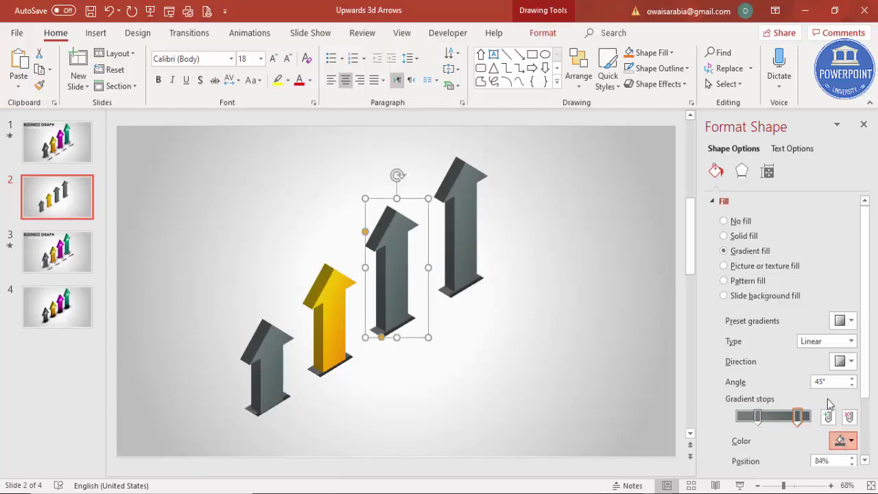
pyautogui.click(757, 415)
pyautogui.click(843, 440)
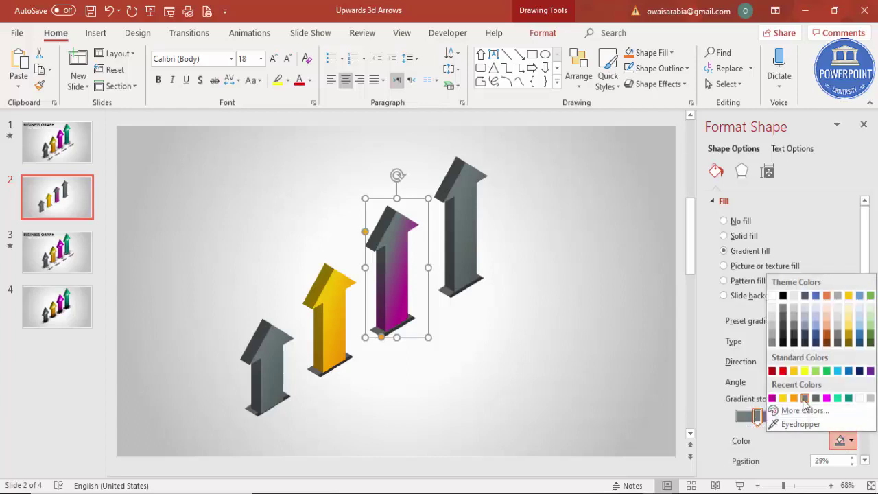
pyautogui.click(827, 397)
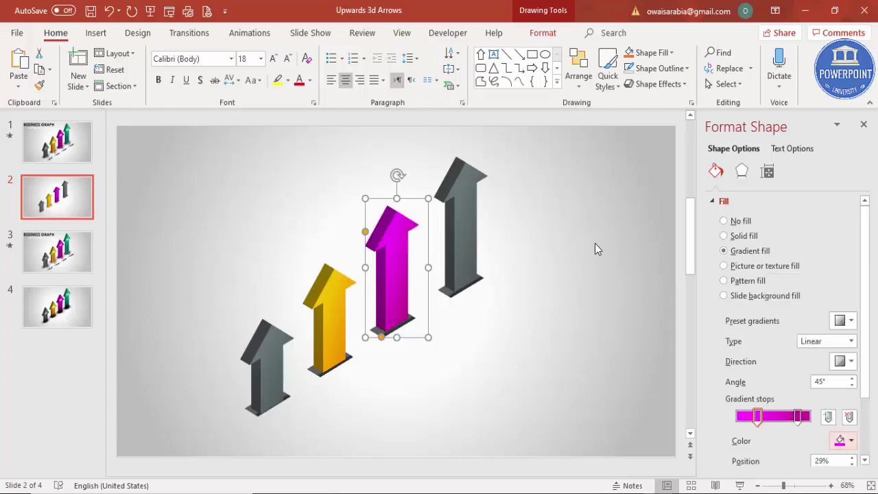
pyautogui.click(479, 196)
# Step: Set both gradient stops of the fourth arrow to teal
pyautogui.click(456, 185)
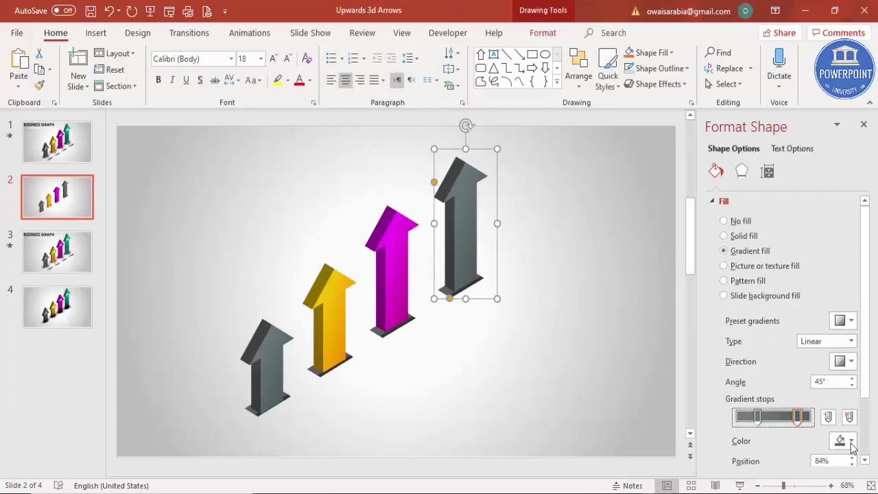
pyautogui.click(852, 442)
pyautogui.click(849, 397)
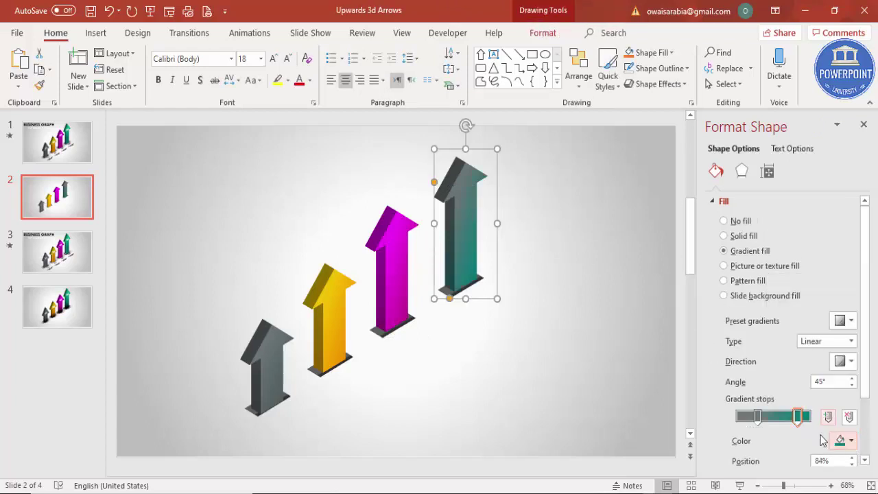
pyautogui.click(757, 416)
pyautogui.click(843, 441)
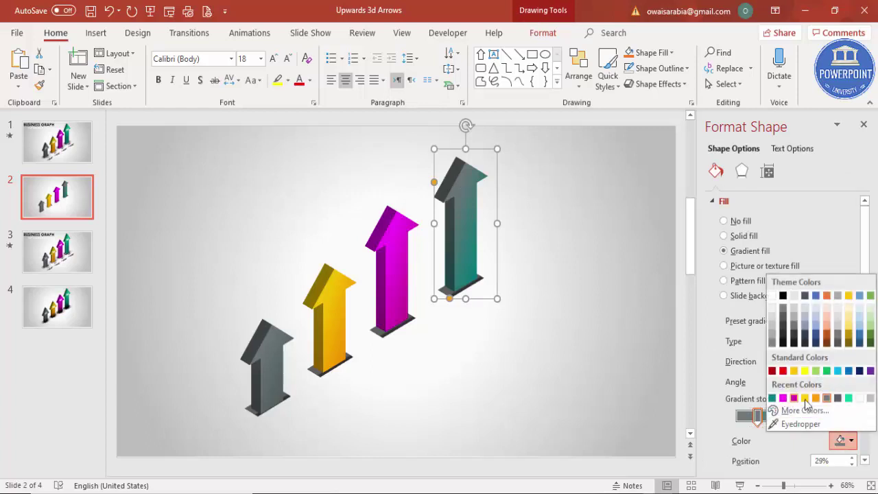
pyautogui.click(848, 403)
pyautogui.click(577, 320)
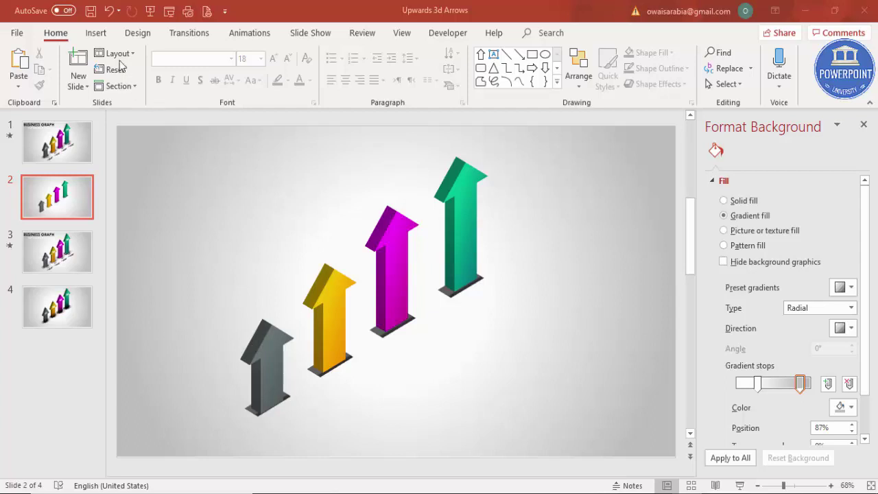
pyautogui.click(95, 33)
# Step: Add a centred '01' text box in Century Gothic
pyautogui.click(508, 72)
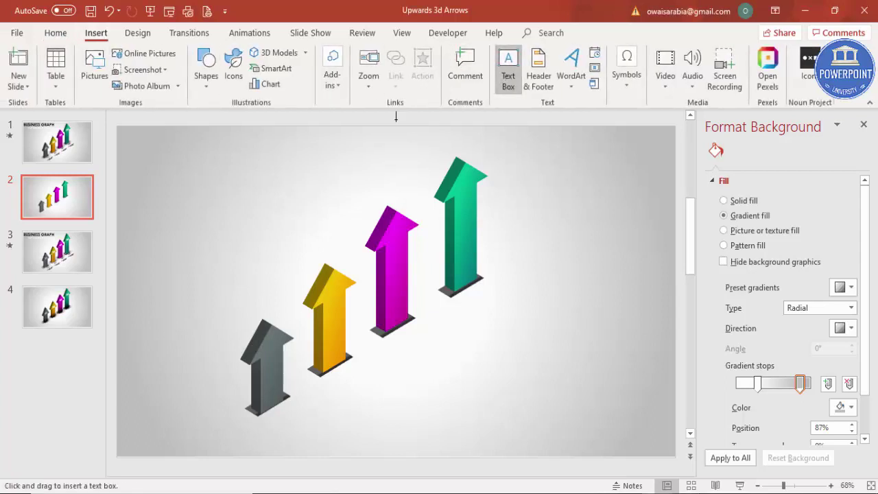
pyautogui.click(227, 205)
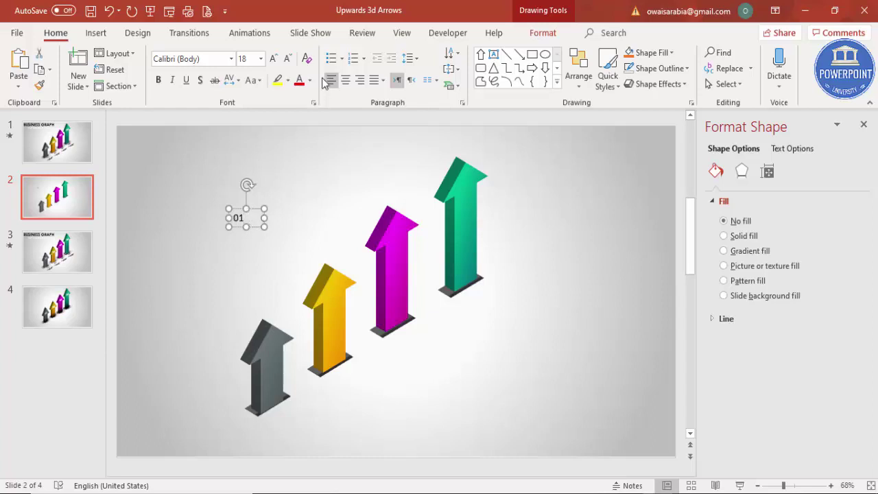
pyautogui.click(358, 83)
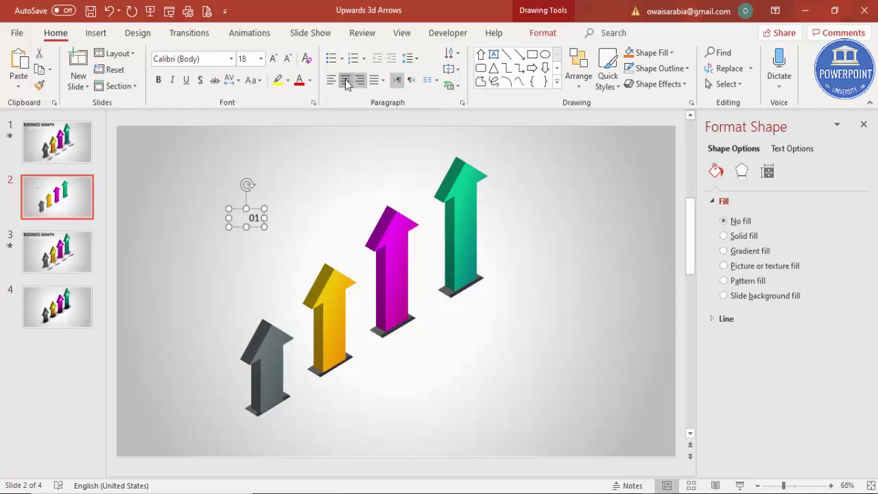
pyautogui.click(212, 60)
pyautogui.write('Century Gothic')
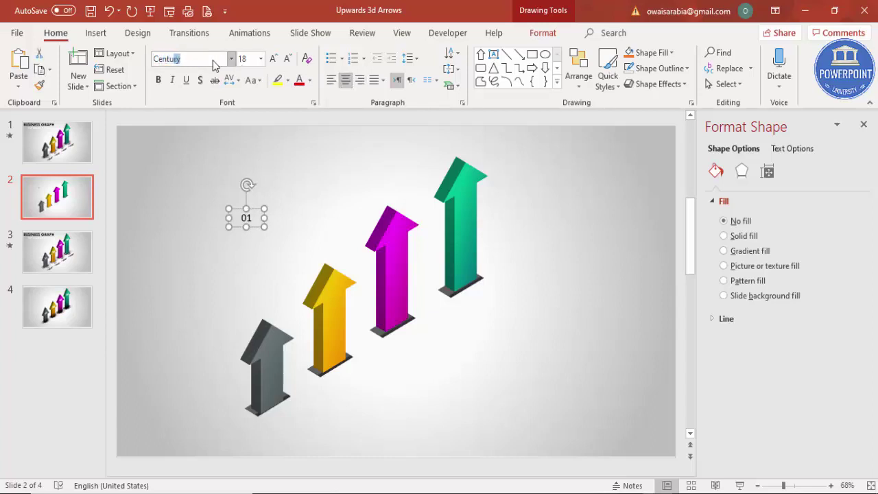
pyautogui.press('Return')
# Step: Make the '01' label bold, 32 pt and white, and move it onto the grey arrow
pyautogui.click(158, 79)
pyautogui.click(275, 58)
pyautogui.click(274, 58)
pyautogui.click(274, 57)
pyautogui.click(274, 58)
pyautogui.click(311, 80)
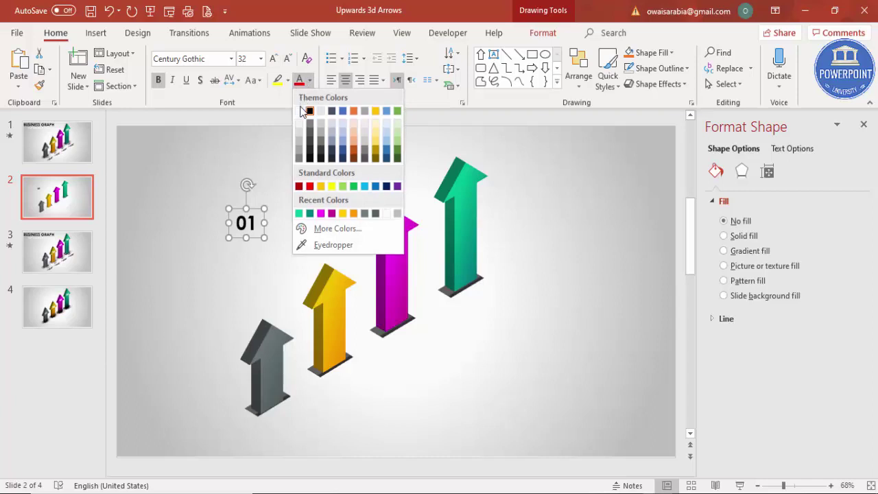
pyautogui.click(303, 111)
pyautogui.moveTo(256, 207); pyautogui.dragTo(281, 330)
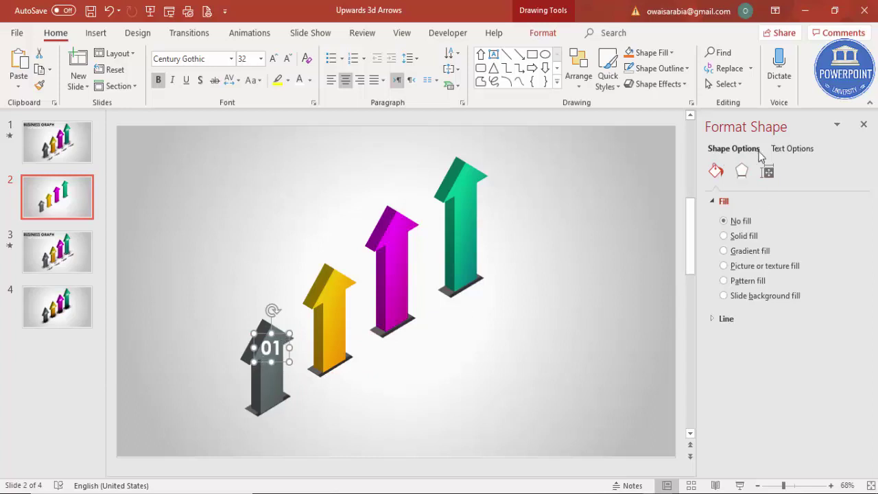
# Step: Tilt the 01 label with Isometric: Right Up 3-D rotation, add a shadow, and copy it onto the yellow arrow
pyautogui.click(804, 155)
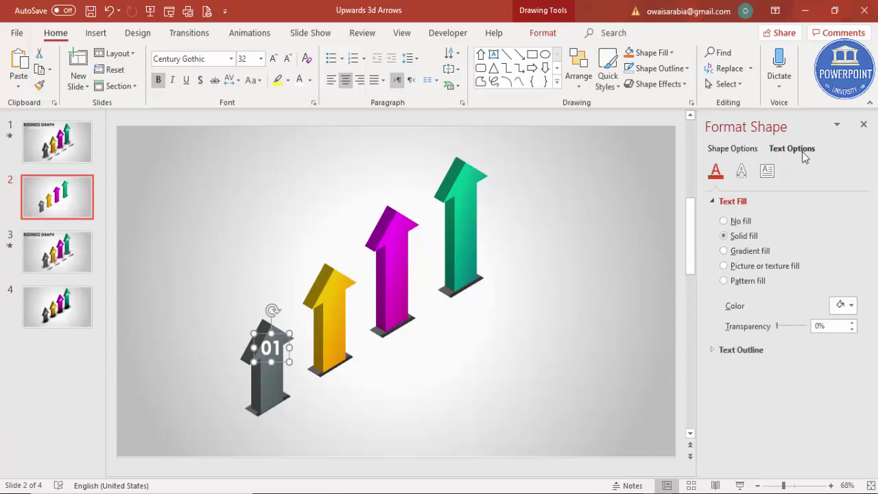
pyautogui.click(742, 171)
pyautogui.click(713, 201)
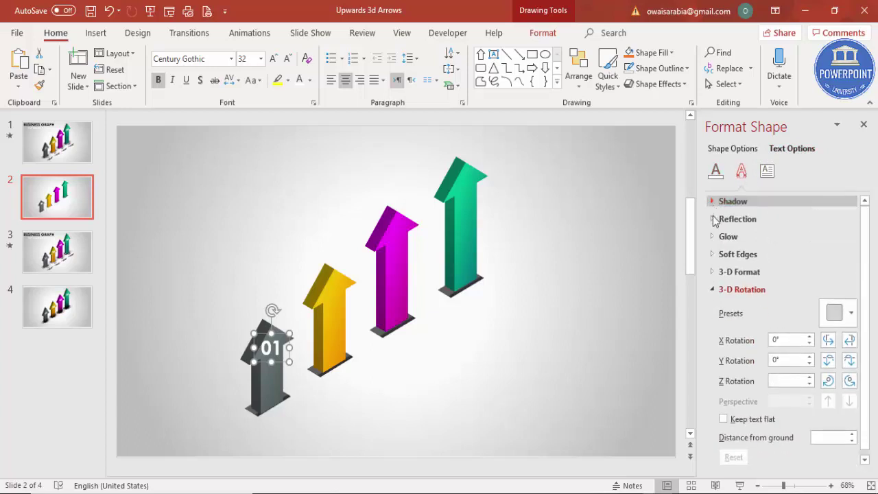
pyautogui.click(713, 290)
pyautogui.click(757, 292)
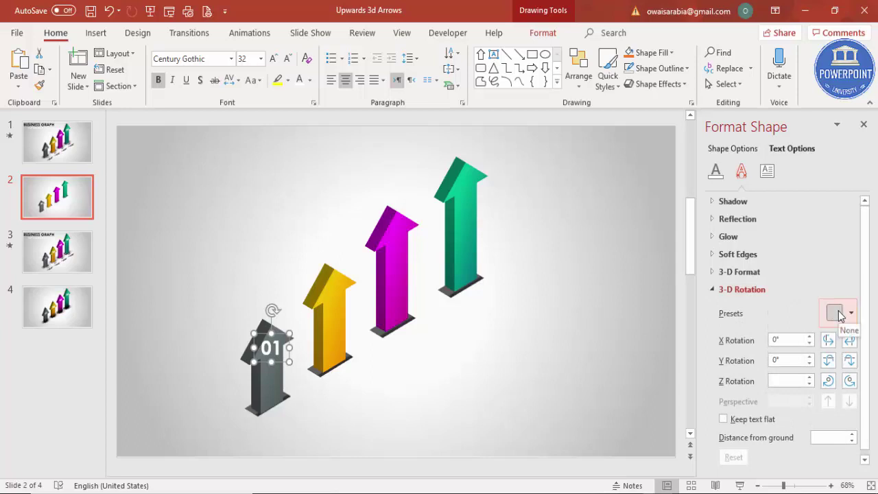
pyautogui.click(840, 314)
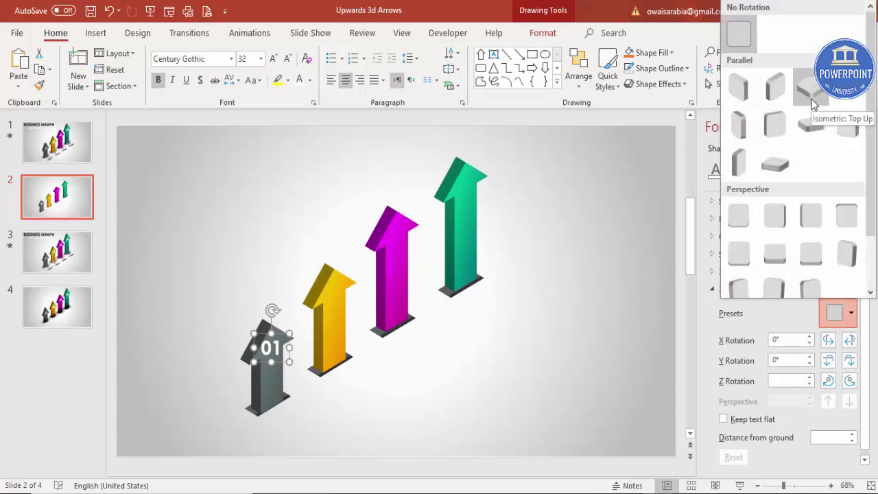
pyautogui.click(775, 90)
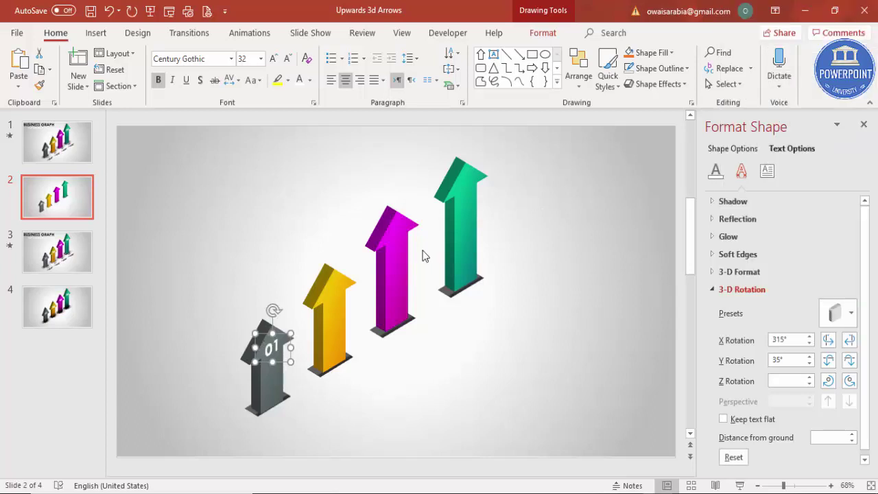
pyautogui.click(199, 85)
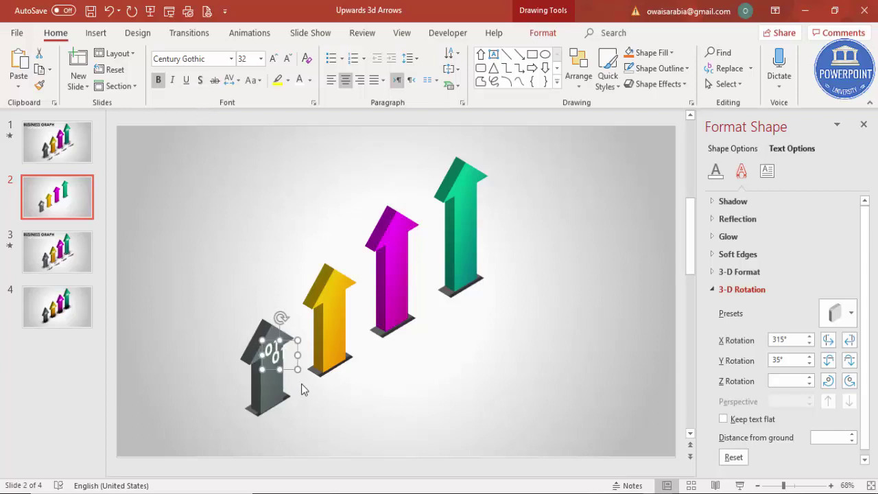
pyautogui.moveTo(290, 358); pyautogui.dragTo(344, 309)
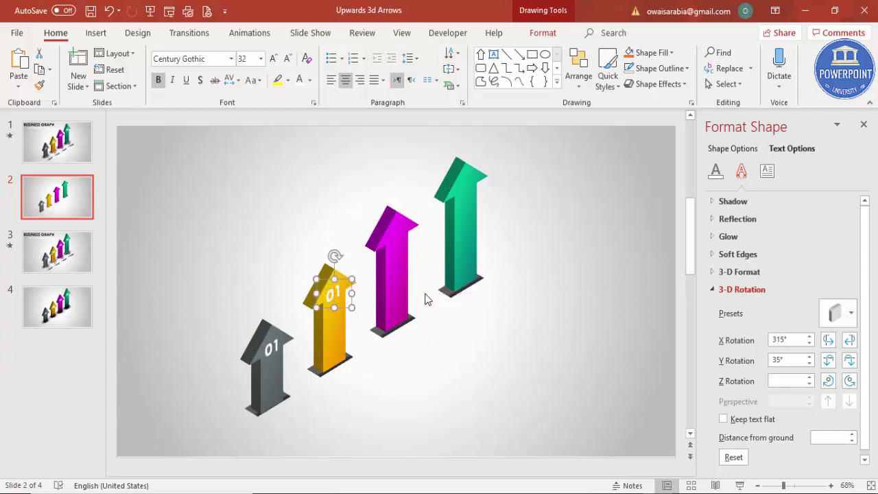
# Step: Duplicate the label and nudge the copies onto the magenta and green arrows
pyautogui.hotkey('ctrl', 'd')
pyautogui.press('Right')
pyautogui.press('Right')
pyautogui.press('Down')
pyautogui.press('Up')
pyautogui.hotkey('ctrl', 'd')
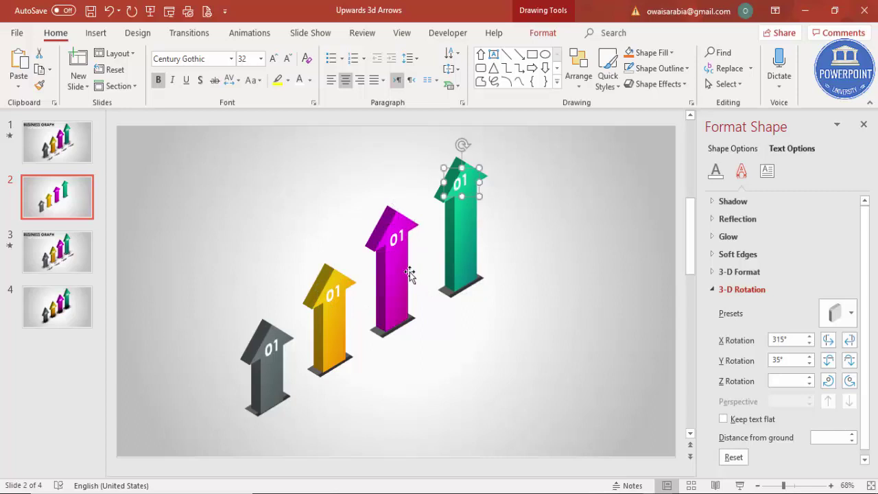
pyautogui.press('Right')
pyautogui.press('Right')
pyautogui.press('Down')
pyautogui.press('Down')
pyautogui.press('Down')
pyautogui.press('Right')
pyautogui.press('Right')
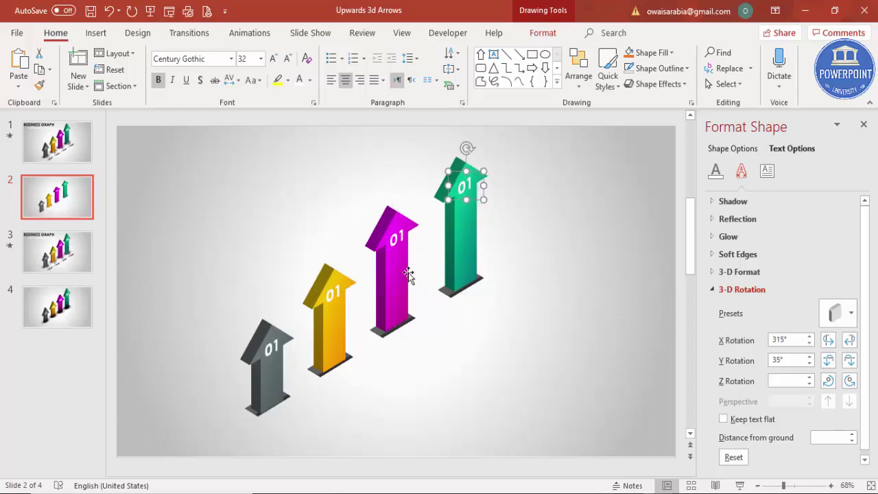
# Step: Retype the copied labels as 02, 03 and 04 on the yellow, magenta and green arrows
pyautogui.click(339, 286)
pyautogui.write('02')
pyautogui.click(403, 238)
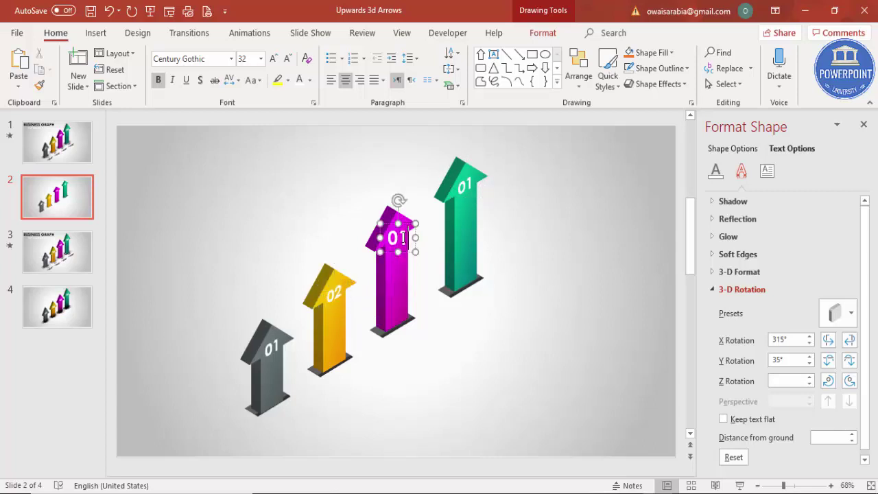
pyautogui.write('03')
pyautogui.click(471, 187)
pyautogui.write('04')
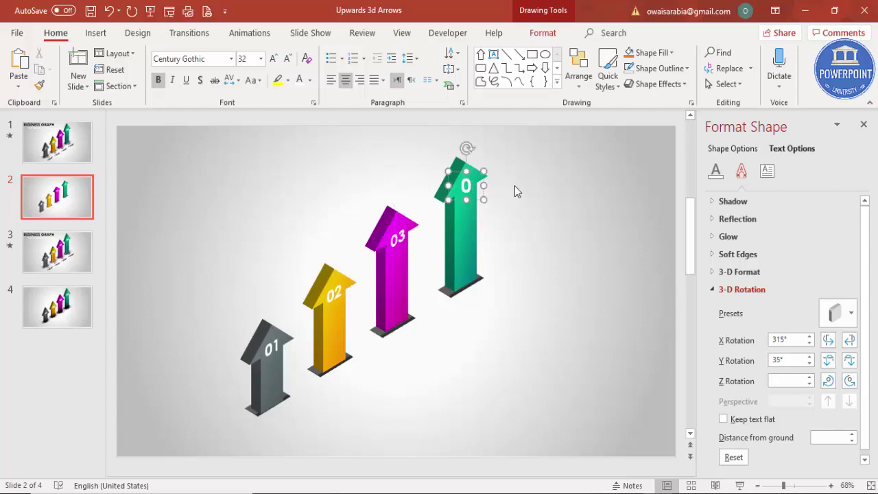
pyautogui.click(503, 195)
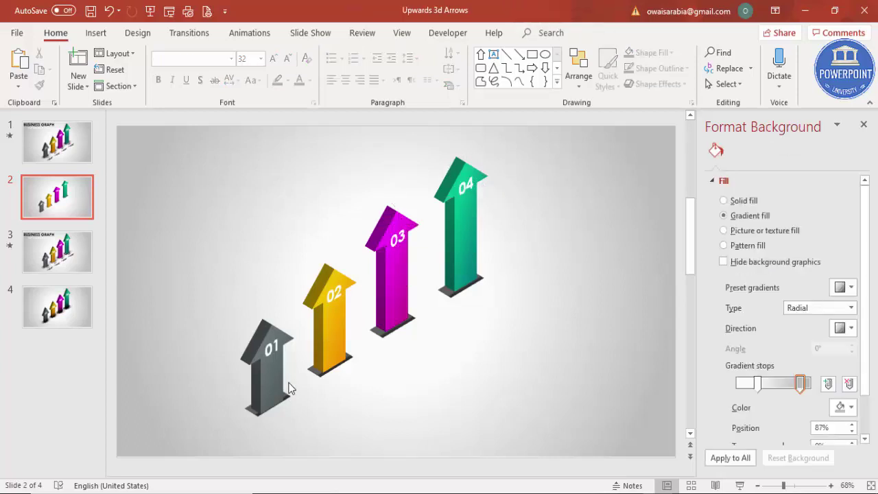
# Step: Add a text box below the grey arrow reading 'Add your detail text here'
pyautogui.click(96, 33)
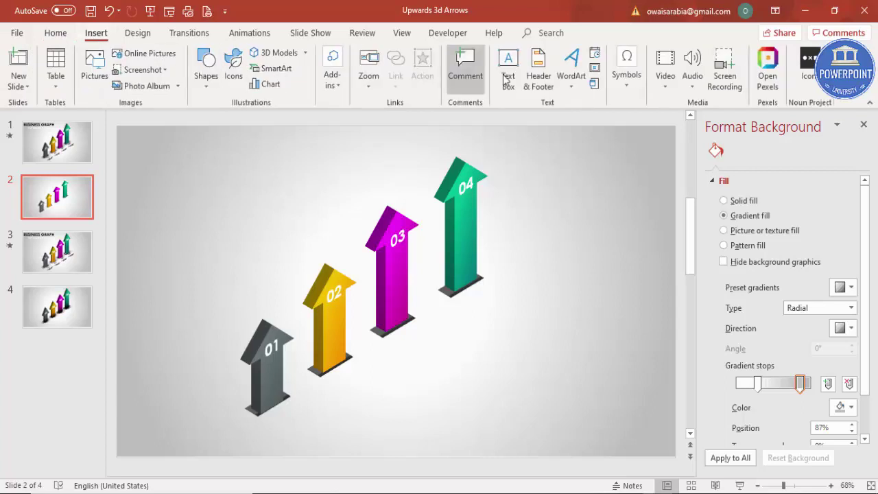
pyautogui.click(507, 68)
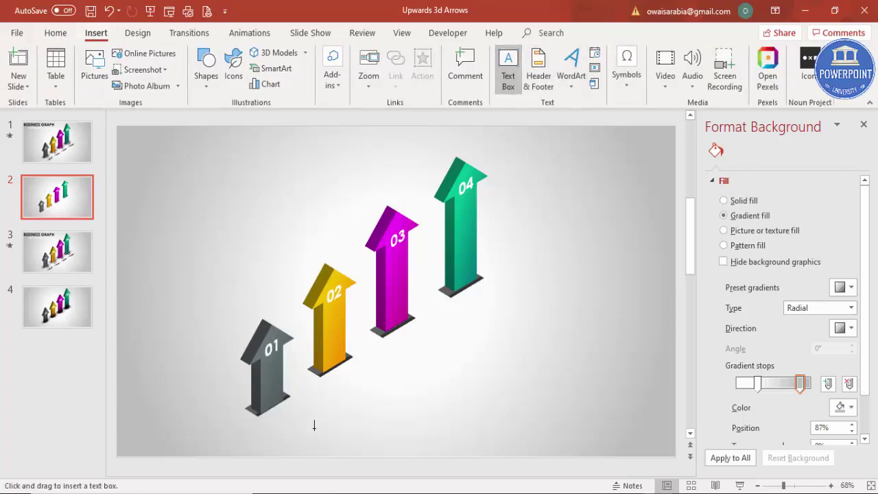
pyautogui.moveTo(291, 417); pyautogui.dragTo(386, 435)
pyautogui.write('Add you')
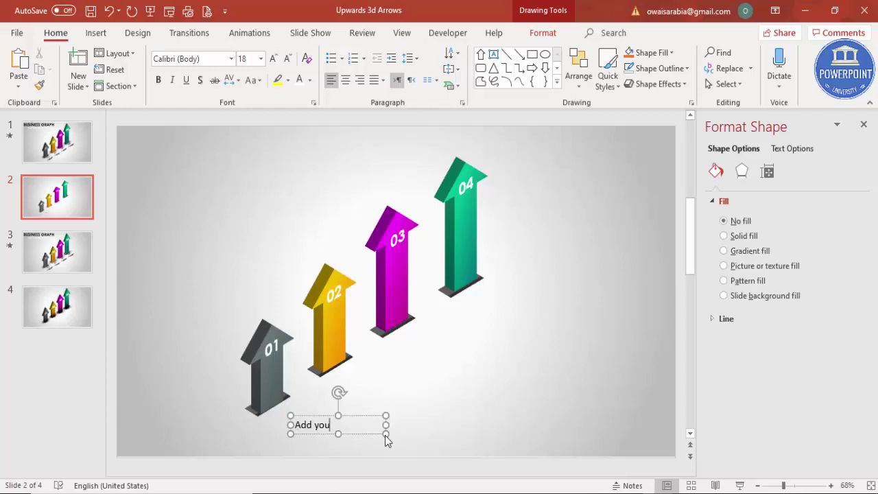
pyautogui.write('r detail text h')
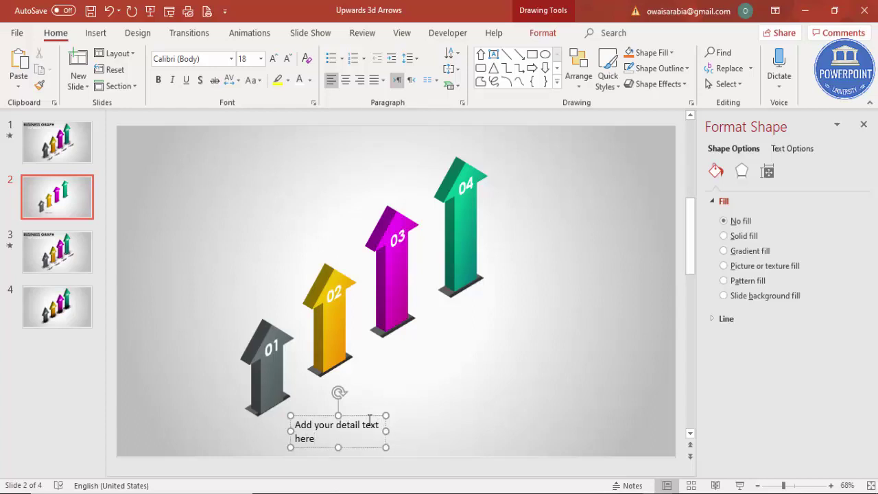
pyautogui.write('ere')
# Step: Center the caption and set it to Century Gothic, size 14
pyautogui.click(345, 80)
pyautogui.click(218, 60)
pyautogui.write('Century Gothic')
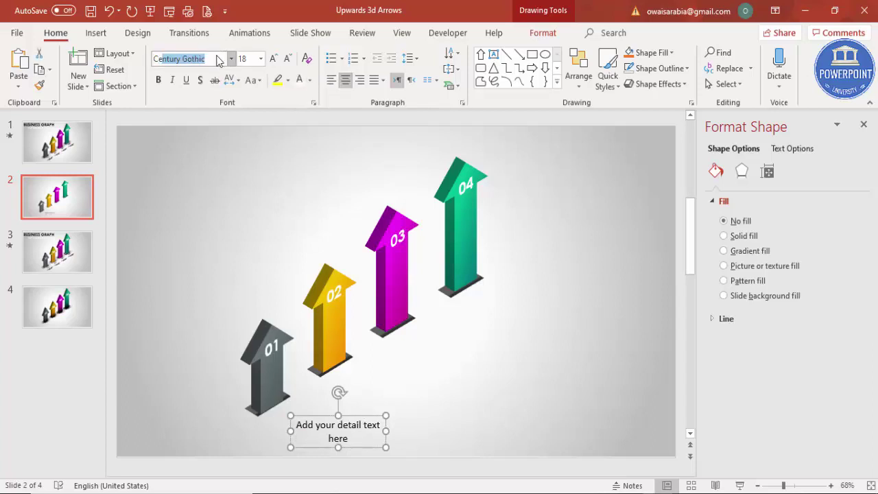
pyautogui.press('Return')
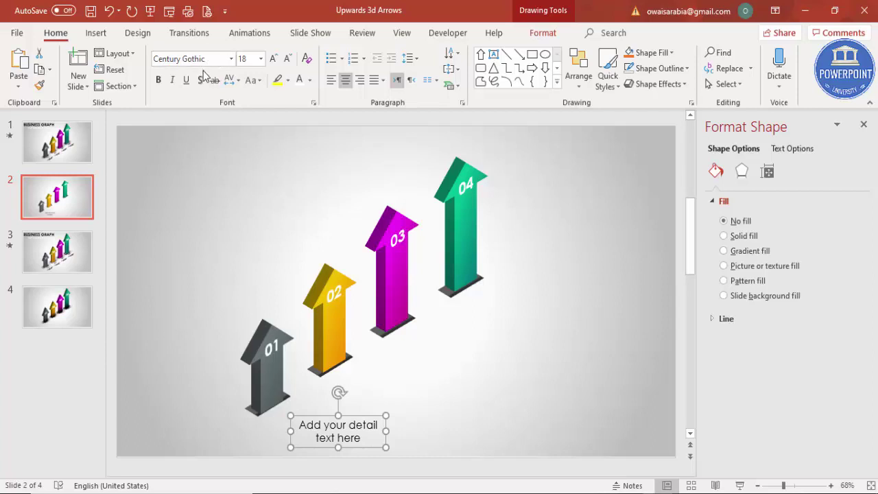
pyautogui.click(287, 58)
pyautogui.click(286, 59)
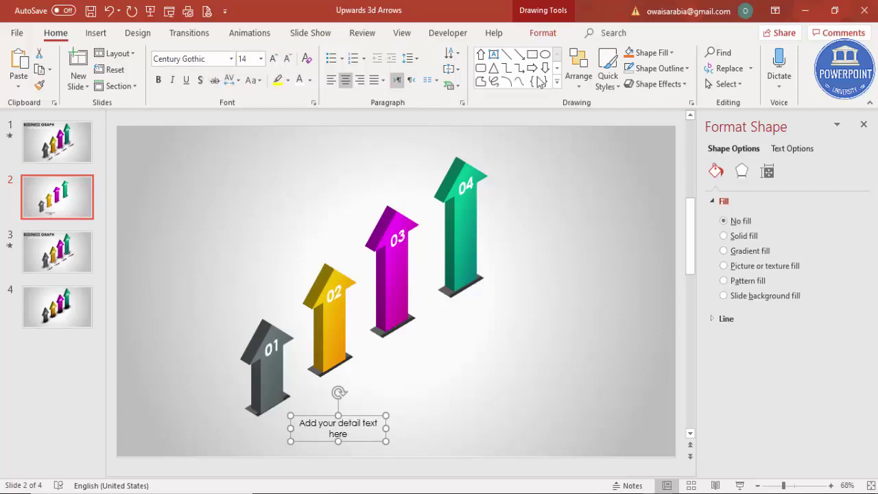
# Step: Tilt the caption with Isometric: Top Up 3-D rotation and place it along arrow 01's base
pyautogui.click(791, 151)
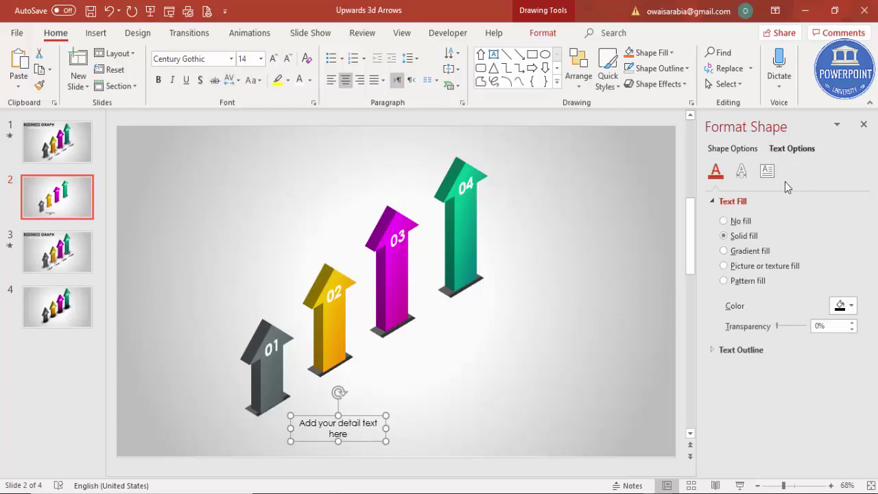
pyautogui.click(741, 174)
pyautogui.click(849, 314)
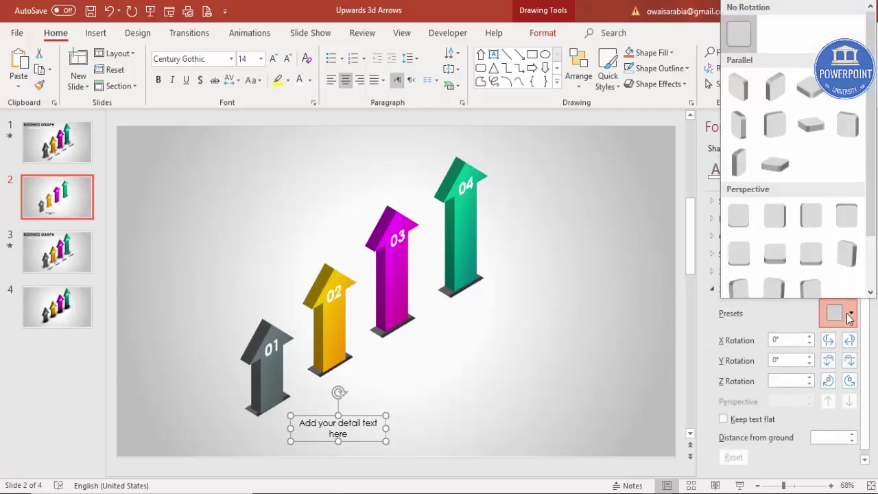
pyautogui.click(811, 90)
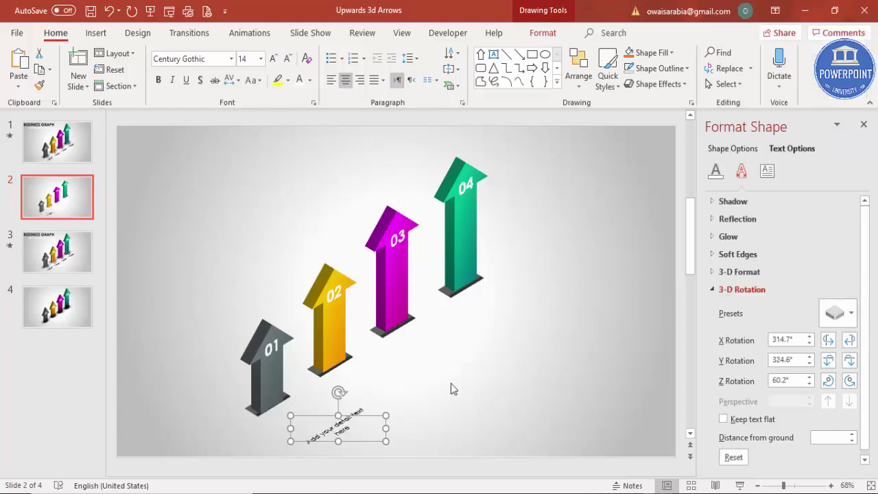
pyautogui.moveTo(363, 412); pyautogui.dragTo(251, 416)
# Step: Copy the caption to arrow 02's base, then duplicate it twice and position copies at arrows 03 and 04
pyautogui.moveTo(327, 405); pyautogui.dragTo(379, 362)
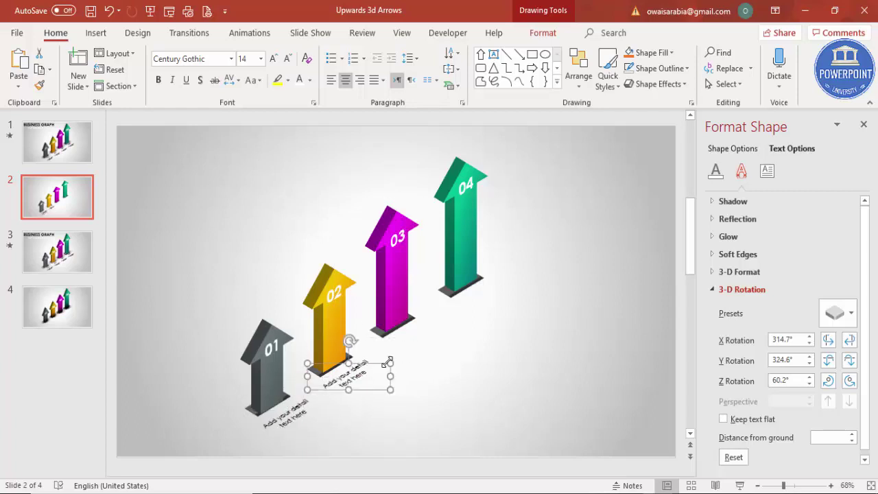
pyautogui.hotkey('ctrl', 'd')
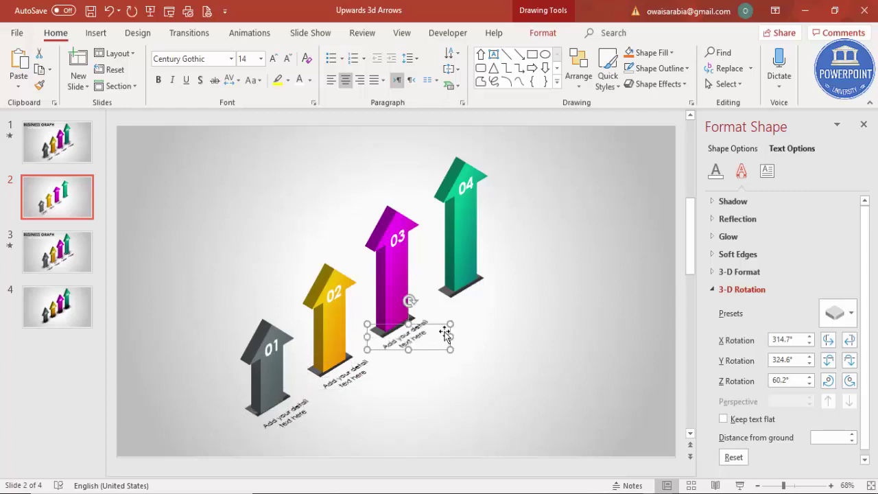
pyautogui.hotkey('ctrl', 'd')
pyautogui.moveTo(501, 302); pyautogui.dragTo(506, 310)
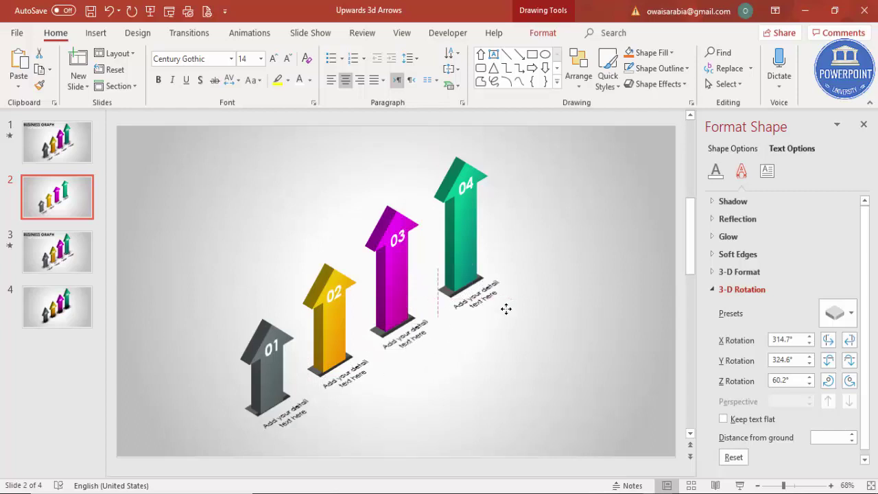
pyautogui.click(505, 308)
pyautogui.click(589, 259)
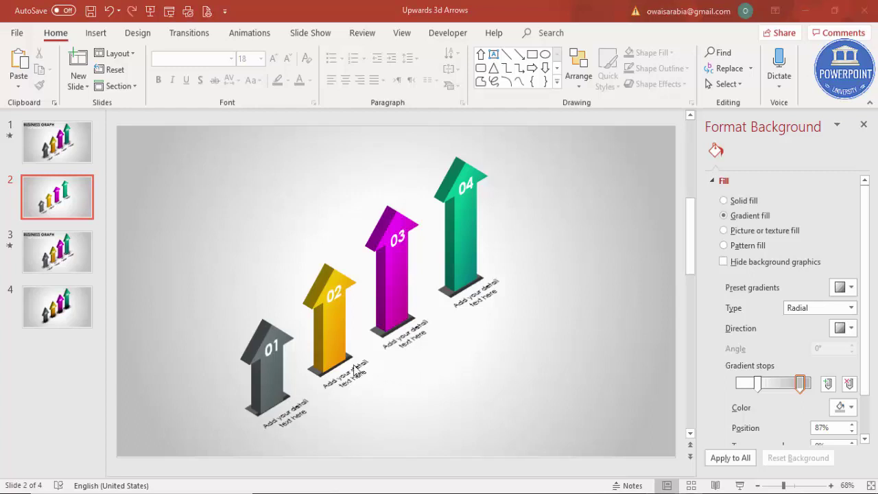
# Step: Reshape the heads of the grey, yellow, magenta and green arrows with their adjustment handles
pyautogui.click(268, 336)
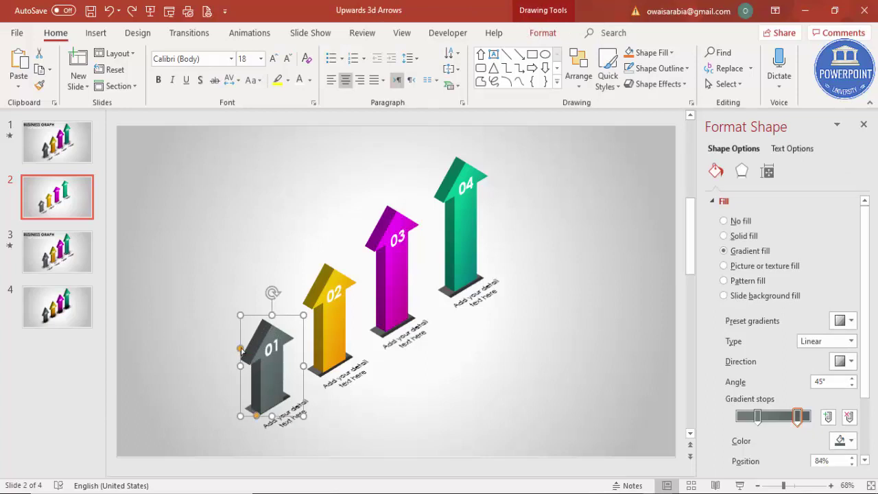
pyautogui.moveTo(241, 349); pyautogui.dragTo(240, 365)
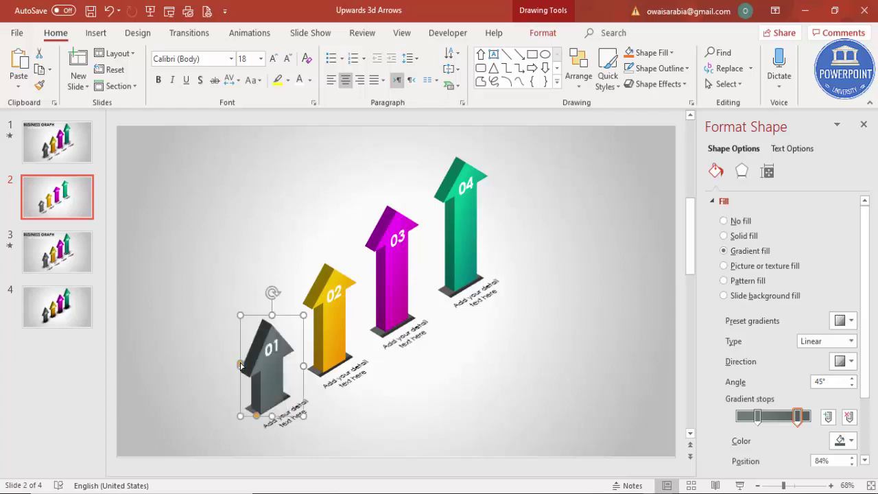
pyautogui.click(334, 280)
pyautogui.click(329, 267)
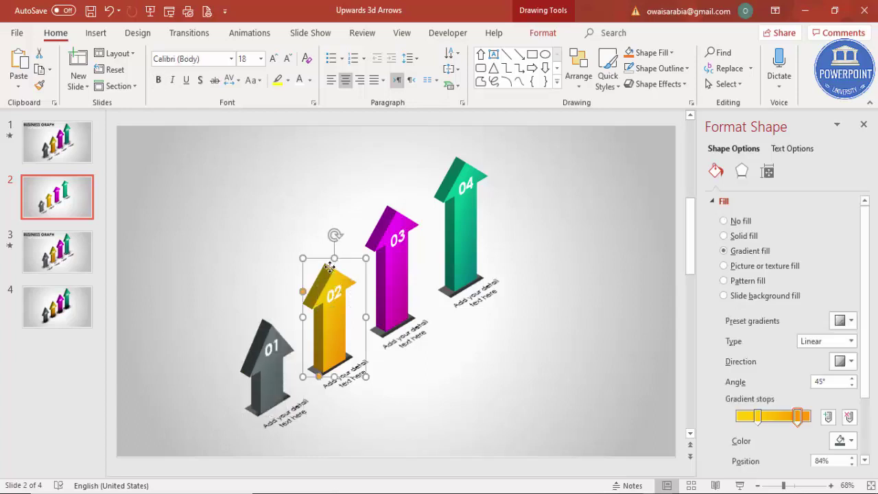
pyautogui.moveTo(303, 292); pyautogui.dragTo(304, 315)
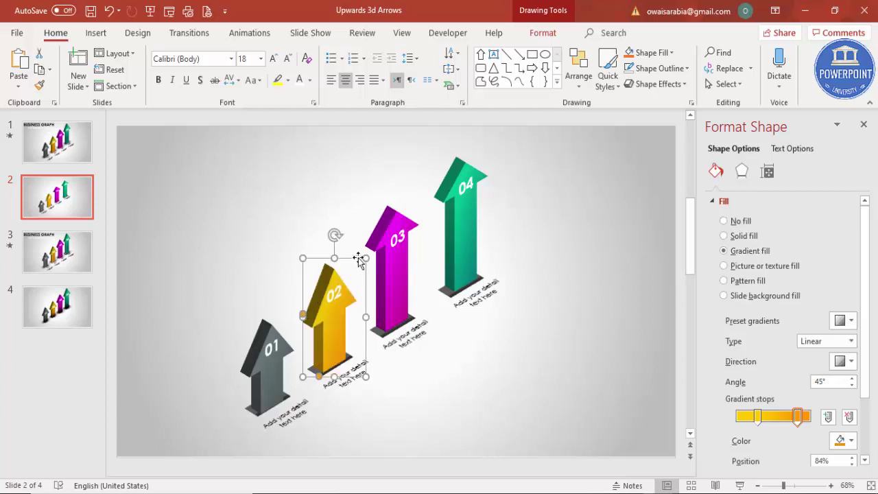
pyautogui.click(392, 221)
pyautogui.moveTo(366, 232); pyautogui.dragTo(366, 260)
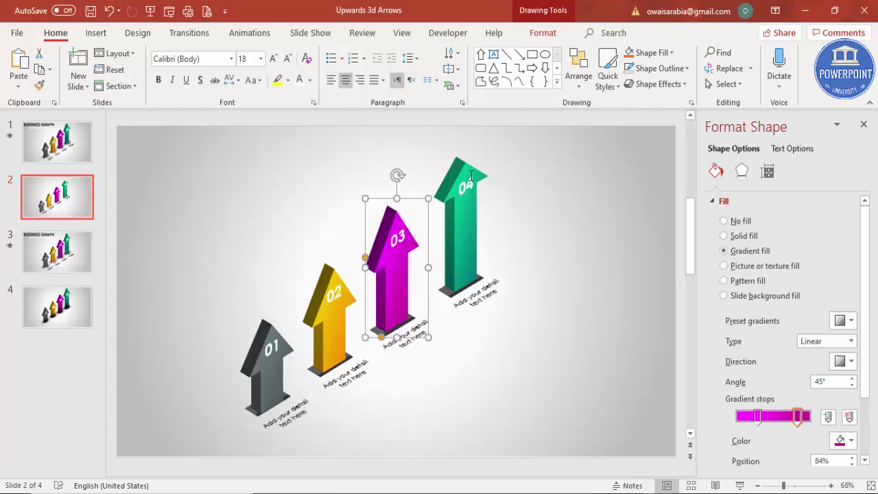
pyautogui.click(464, 170)
pyautogui.moveTo(433, 183); pyautogui.dragTo(433, 214)
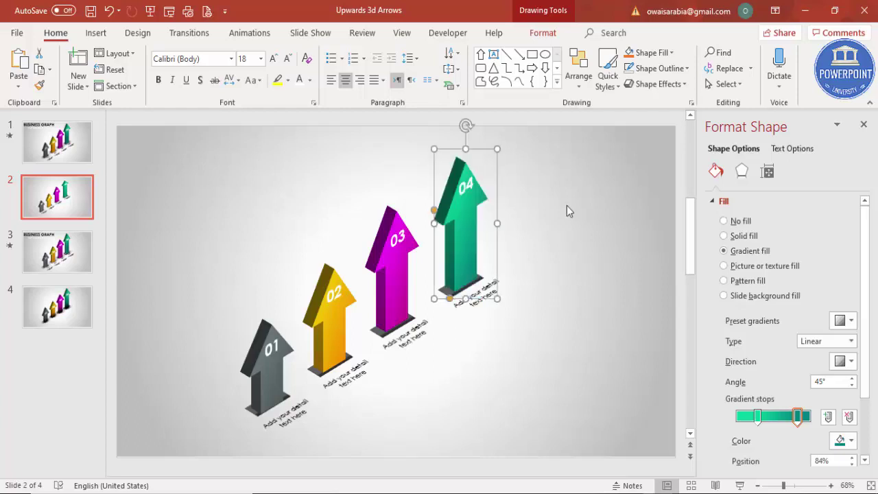
pyautogui.click(556, 204)
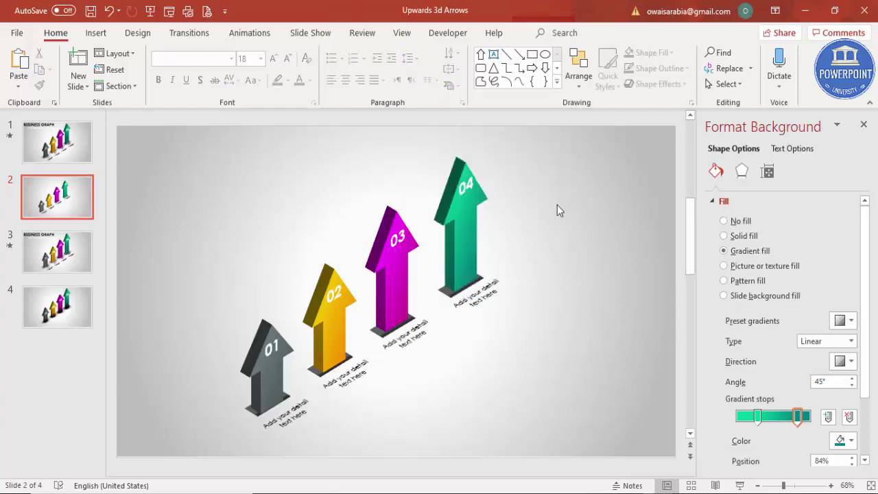
# Step: Move the 03 and 04 number labels slightly lower on their arrows
pyautogui.click(264, 357)
pyautogui.moveTo(269, 348)
pyautogui.mouseDown()
pyautogui.moveTo(282, 341)
pyautogui.moveTo(283, 322)
pyautogui.moveTo(349, 289)
pyautogui.mouseUp()
pyautogui.click(347, 283)
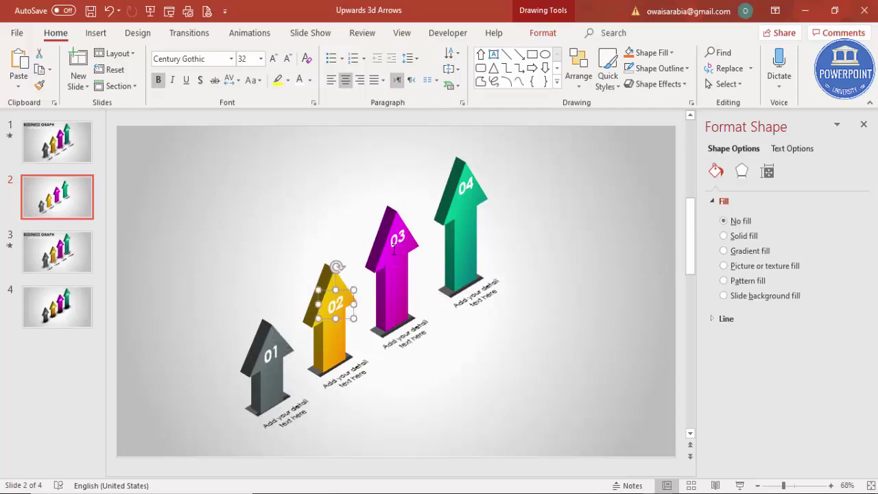
pyautogui.click(388, 237)
pyautogui.moveTo(412, 226); pyautogui.dragTo(410, 240)
pyautogui.click(472, 178)
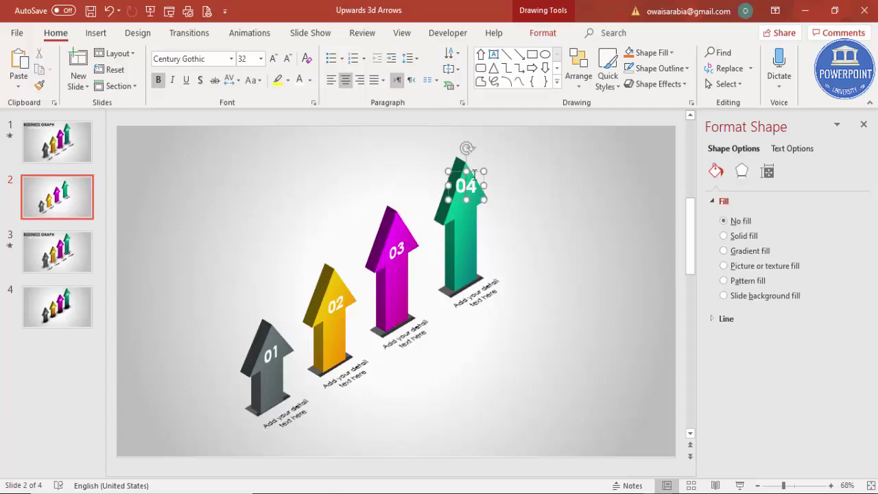
pyautogui.moveTo(479, 173); pyautogui.dragTo(476, 192)
pyautogui.click(548, 204)
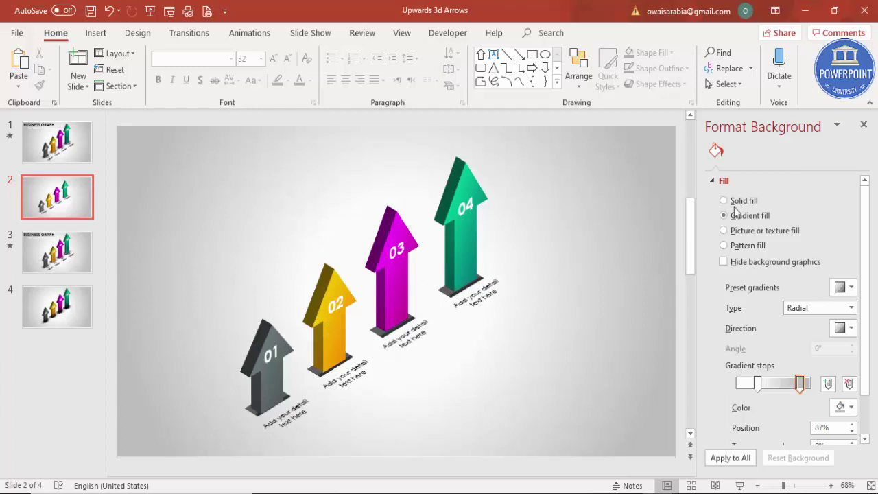
# Step: Show the Animation Pane and move the 01 caption lower, away from arrow 01's base
pyautogui.click(863, 125)
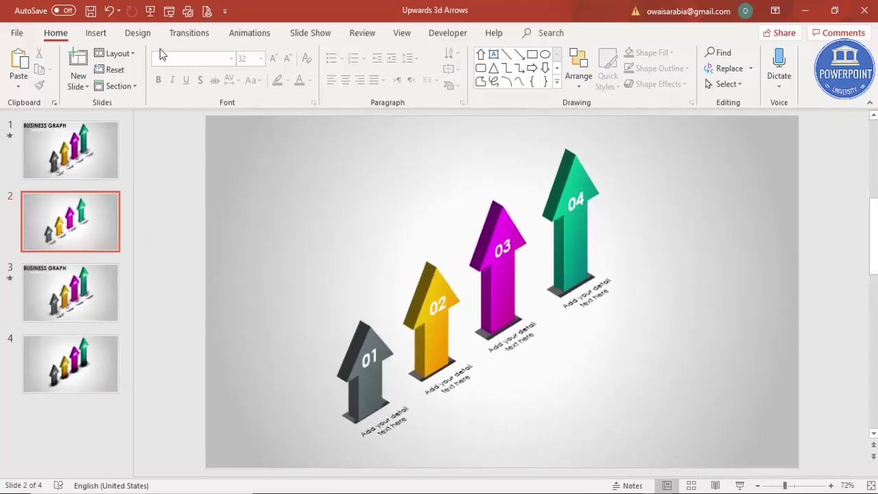
pyautogui.click(248, 38)
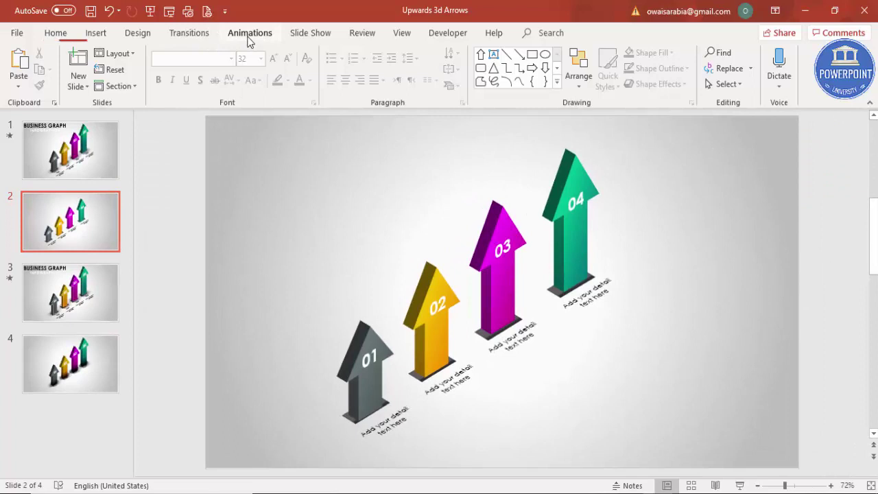
pyautogui.click(628, 54)
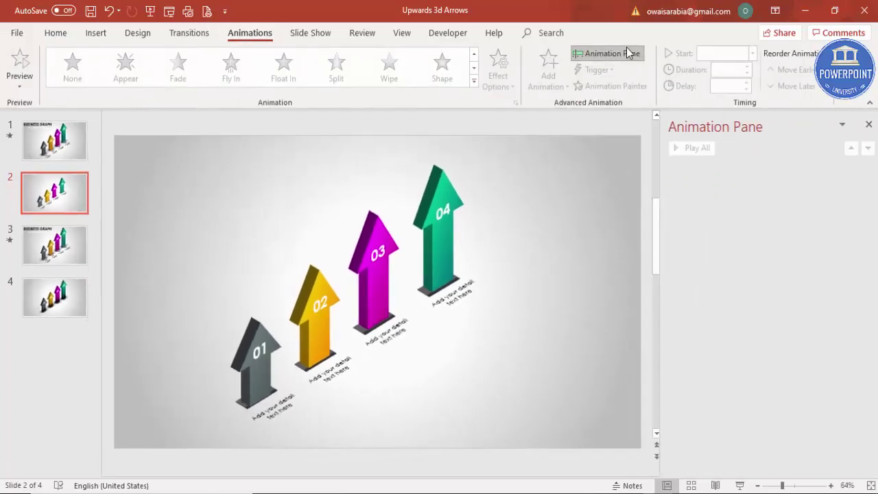
pyautogui.click(234, 407)
pyautogui.click(224, 399)
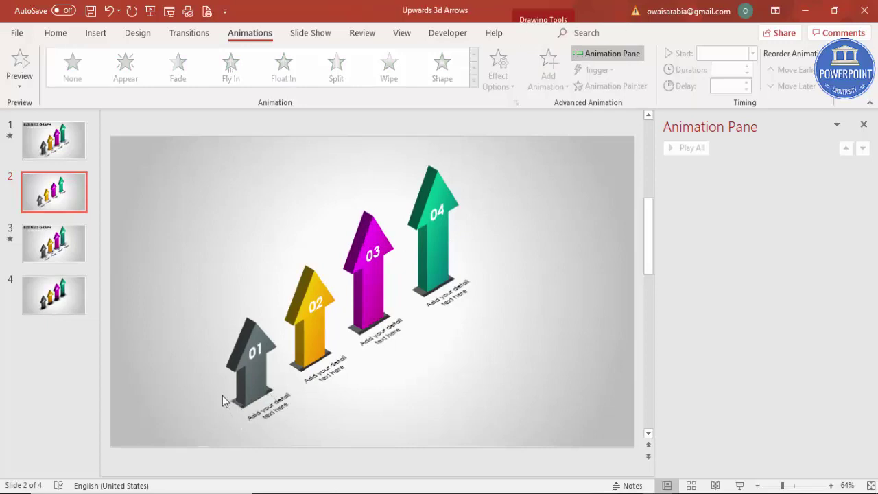
pyautogui.click(231, 395)
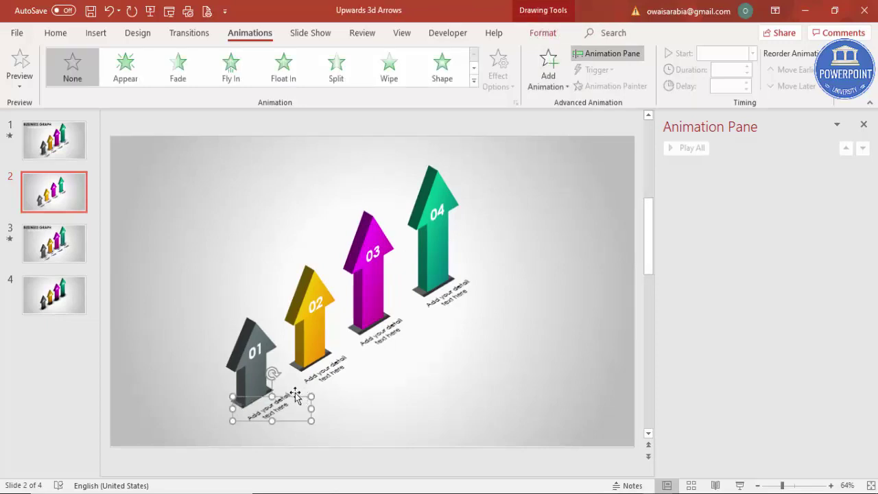
pyautogui.moveTo(300, 396); pyautogui.dragTo(326, 411)
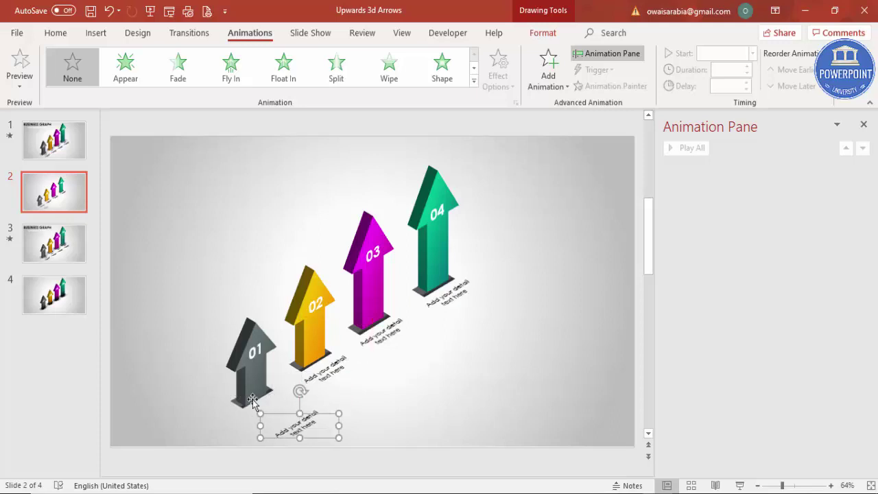
pyautogui.click(239, 411)
# Step: Give Rectangle 4 under arrow 01 a Wipe entrance coming from the top
pyautogui.click(241, 403)
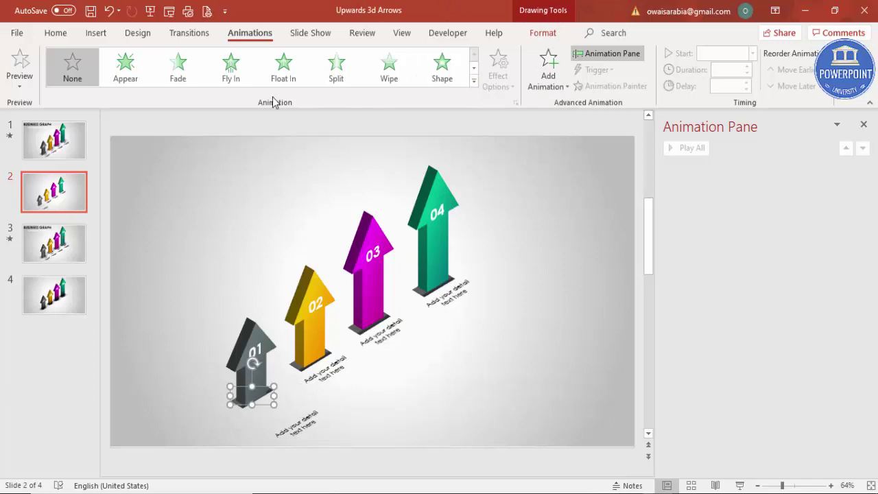
pyautogui.click(393, 79)
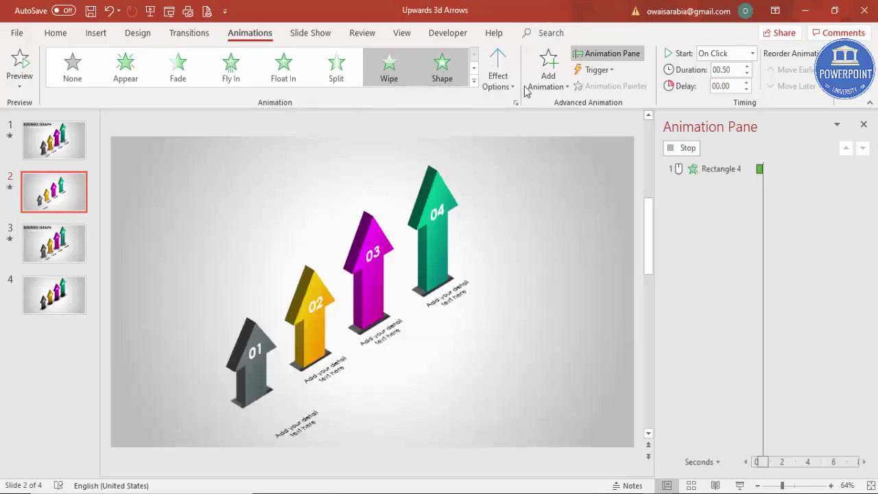
pyautogui.click(511, 85)
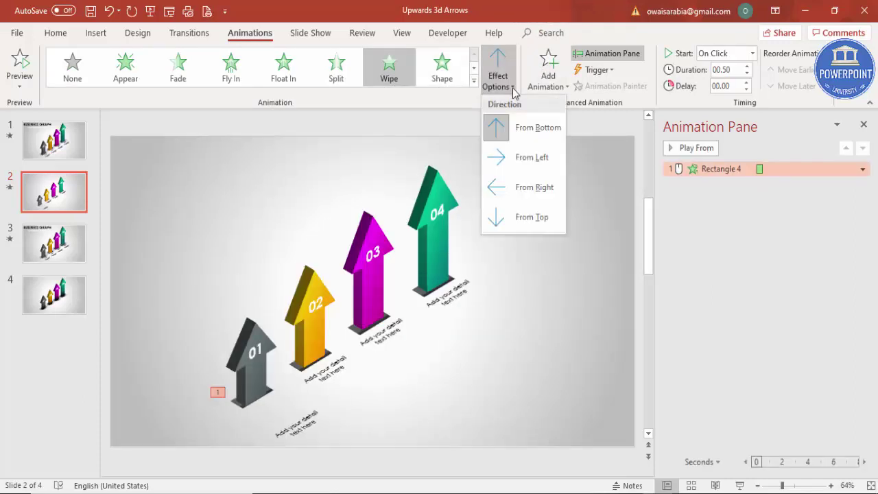
pyautogui.click(531, 209)
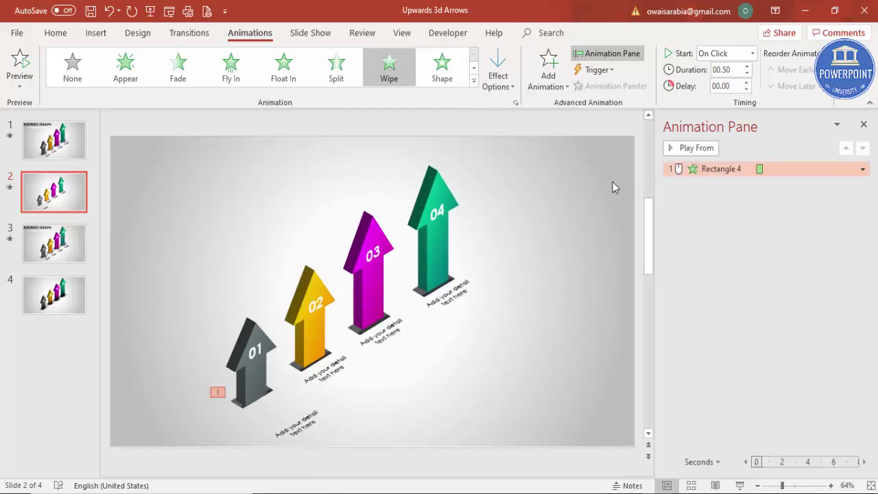
# Step: Check how each of the 01–04 arrow groups and their inner shapes get selected
pyautogui.click(248, 386)
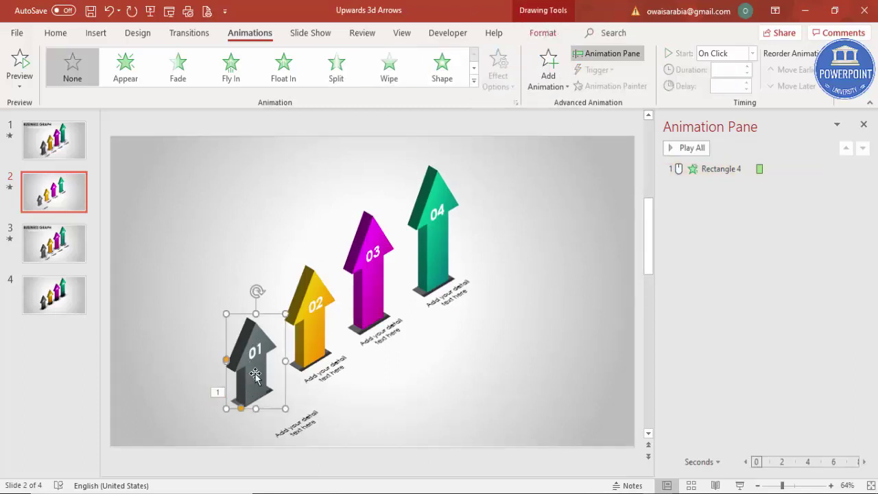
pyautogui.click(257, 353)
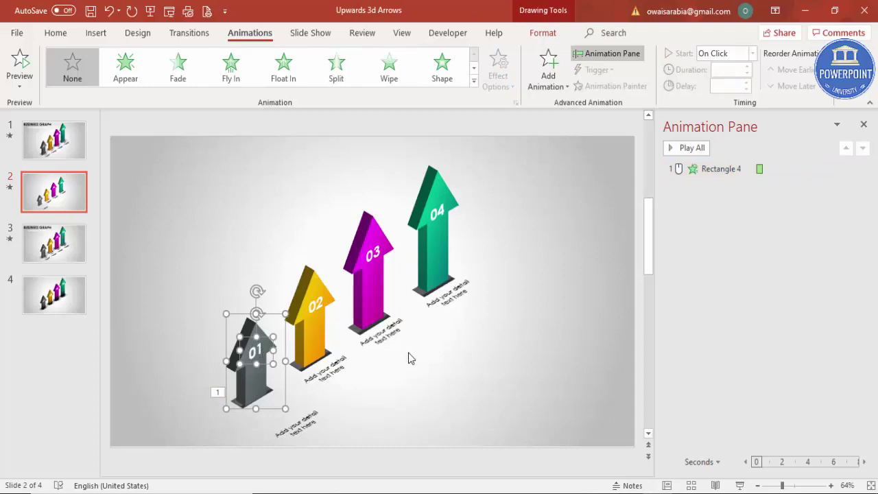
pyautogui.press('Escape')
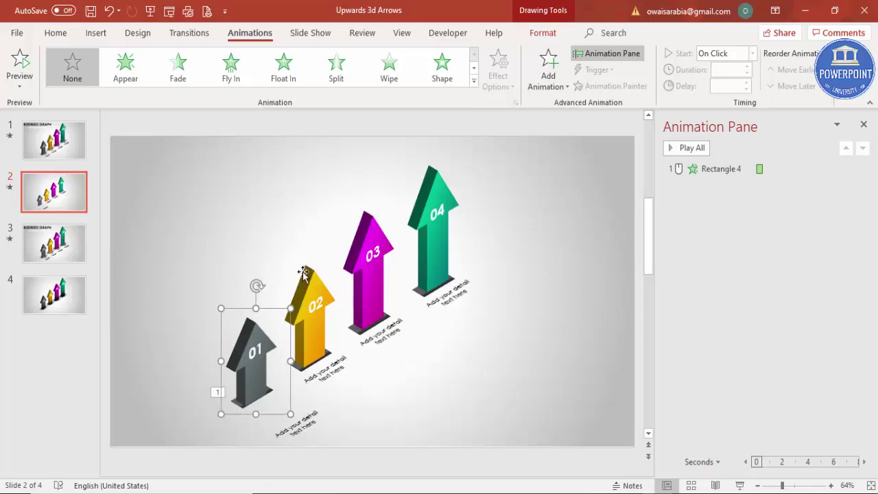
pyautogui.click(306, 274)
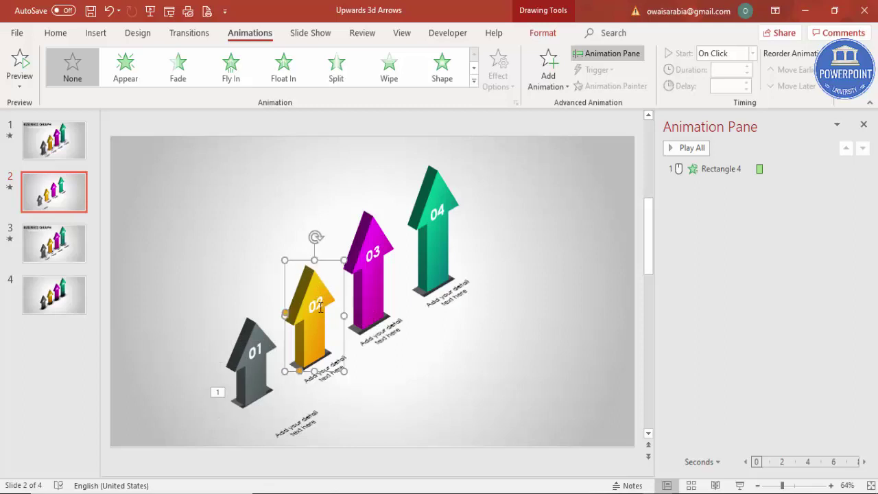
pyautogui.click(320, 307)
pyautogui.press('Escape')
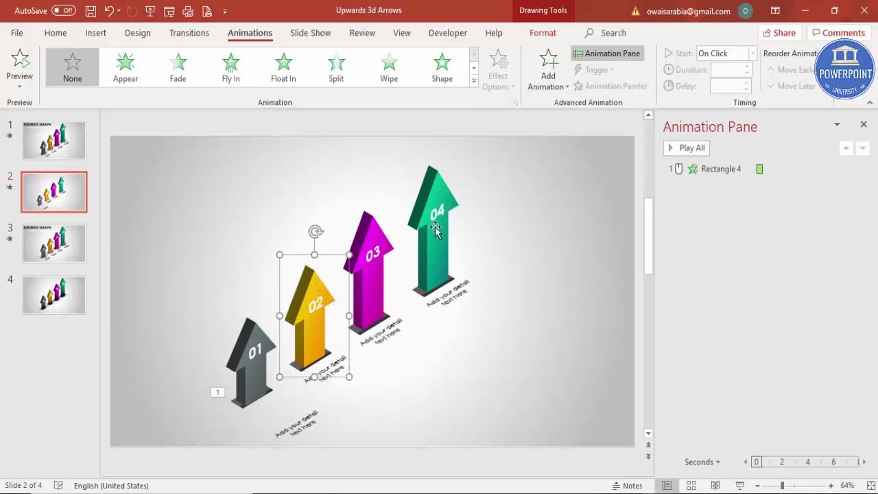
pyautogui.click(370, 247)
pyautogui.click(373, 255)
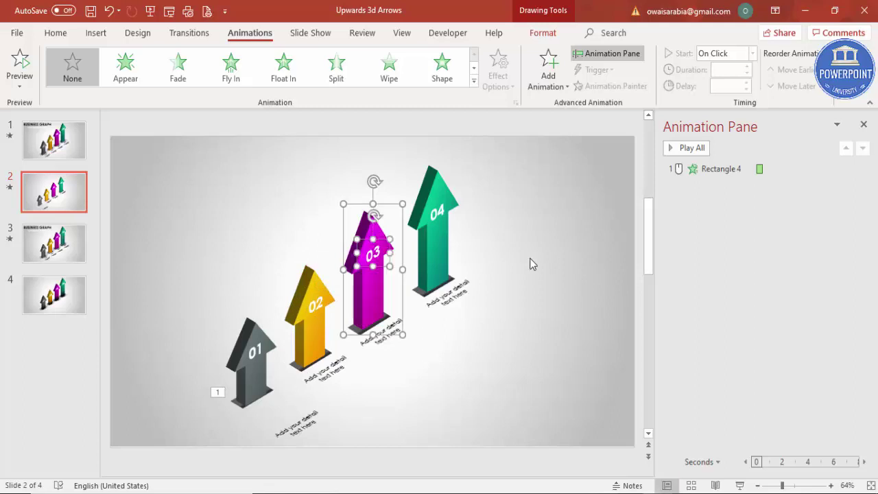
pyautogui.press('Escape')
pyautogui.click(440, 192)
pyautogui.click(440, 192)
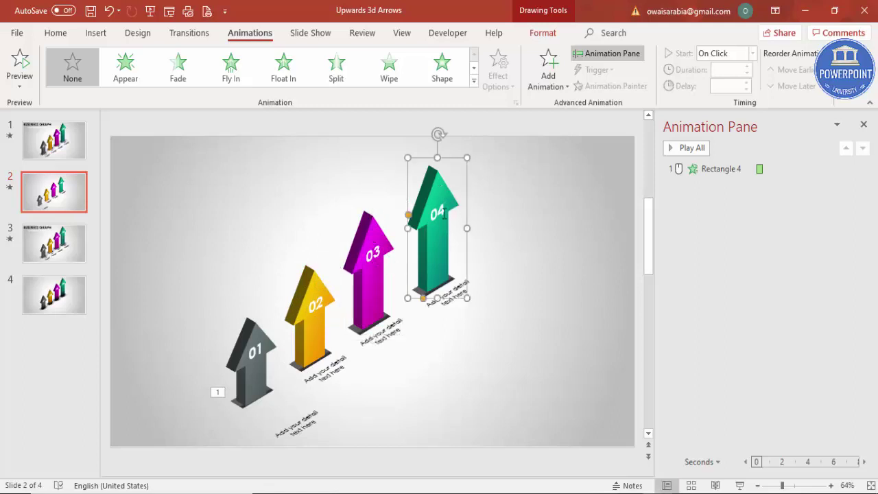
pyautogui.press('Escape')
pyautogui.press('Escape')
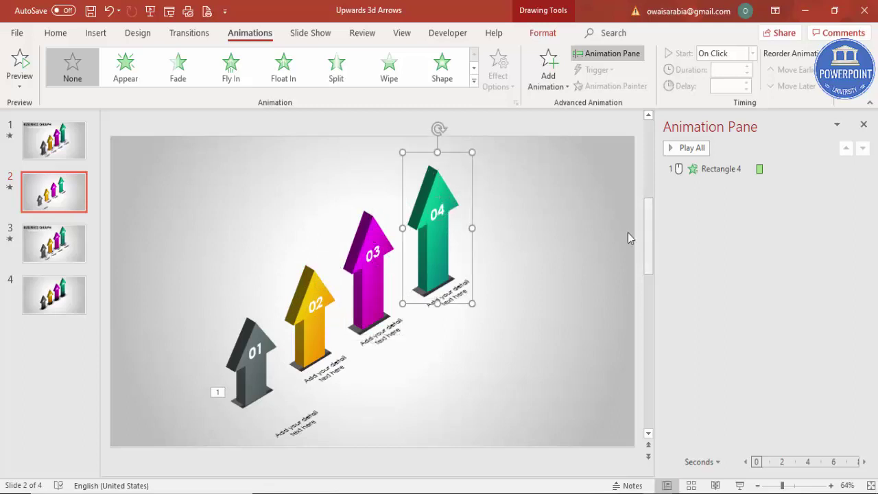
# Step: Give arrow 01 a Wipe With Previous after 0.25 s, and apply Wipe to its caption
pyautogui.click(260, 363)
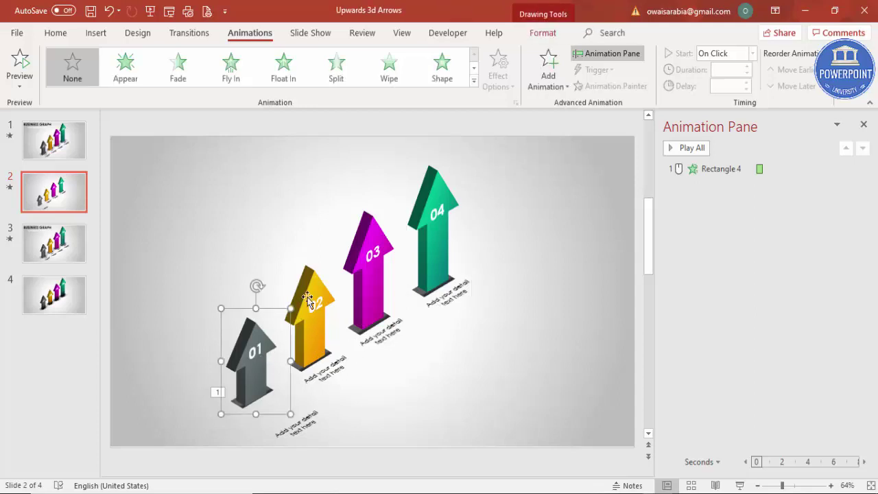
pyautogui.click(389, 77)
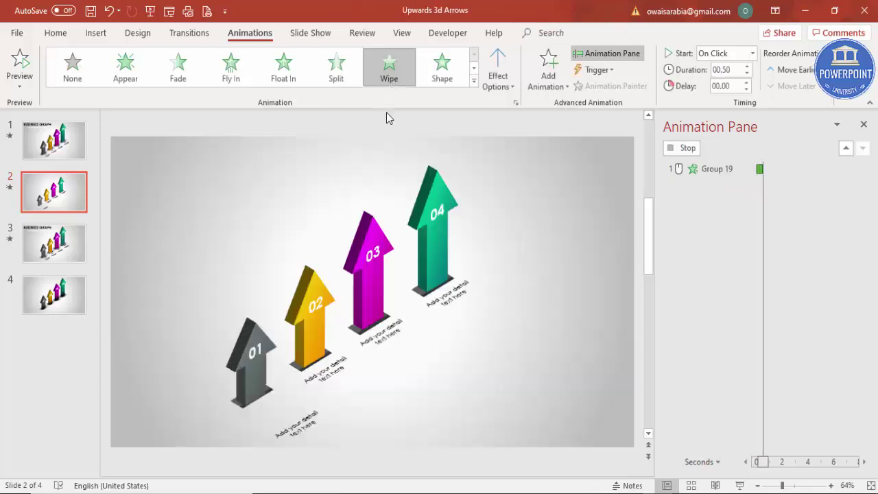
pyautogui.click(752, 55)
pyautogui.click(732, 82)
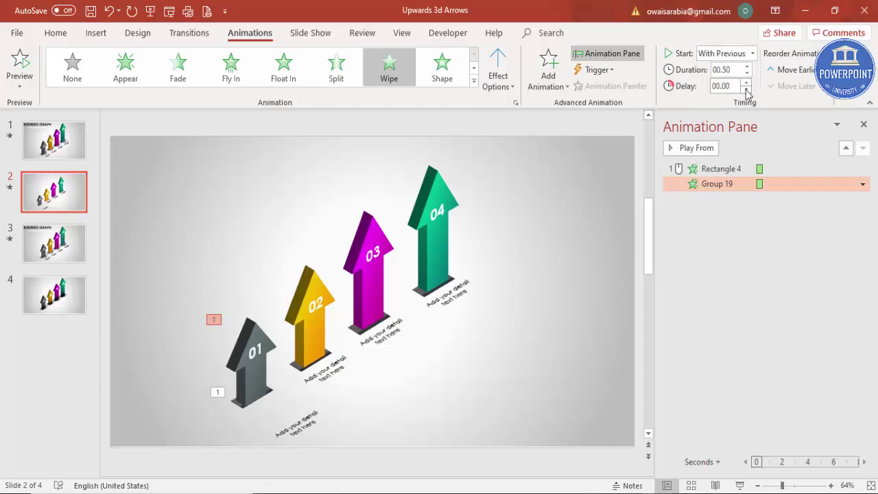
pyautogui.click(746, 83)
pyautogui.click(312, 413)
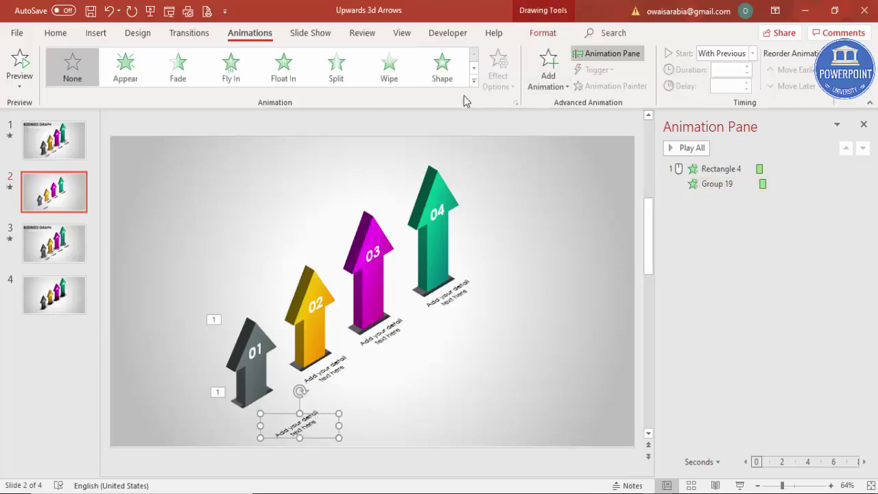
pyautogui.click(389, 69)
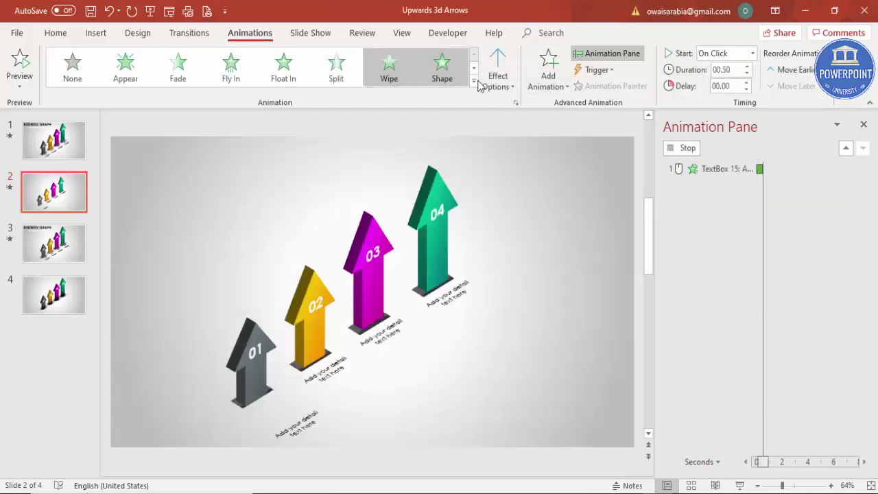
# Step: Set the 01 caption's Wipe to start With Previous with a 0.25 s delay
pyautogui.click(733, 55)
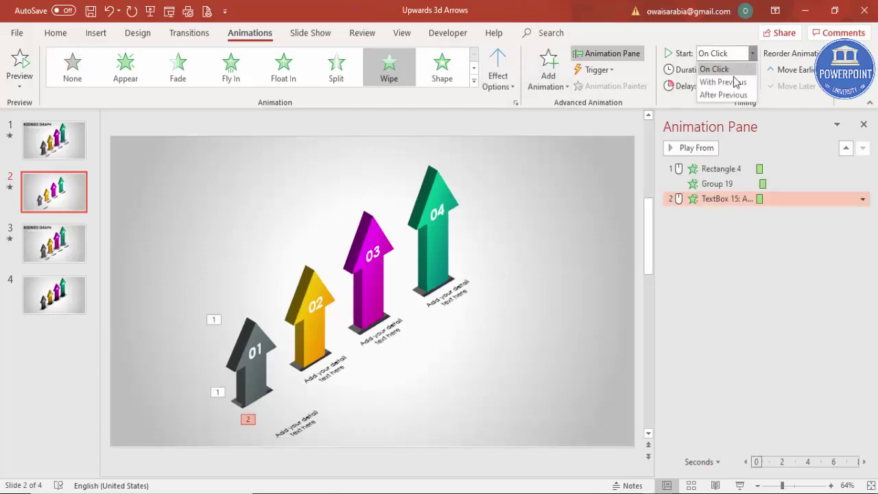
pyautogui.click(725, 81)
pyautogui.press('Up')
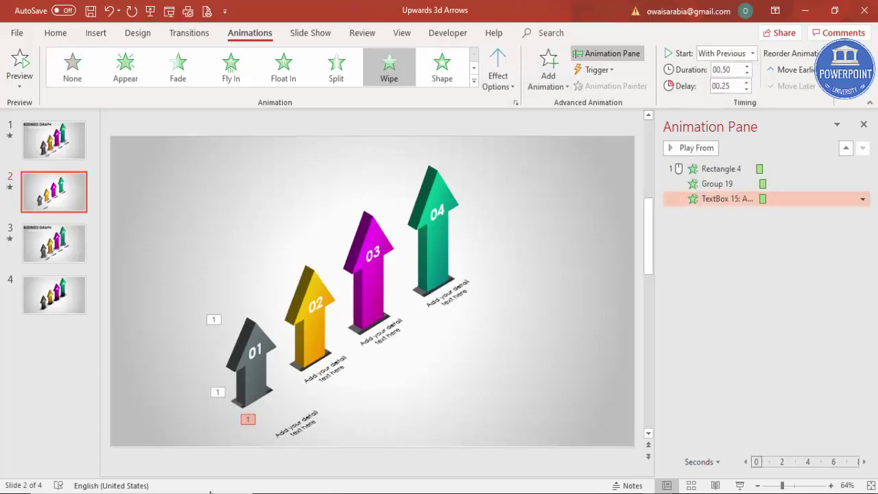
# Step: Move the caption back beneath arrow 01 and preview all the slide's animations
pyautogui.click(272, 441)
pyautogui.moveTo(316, 415); pyautogui.dragTo(288, 398)
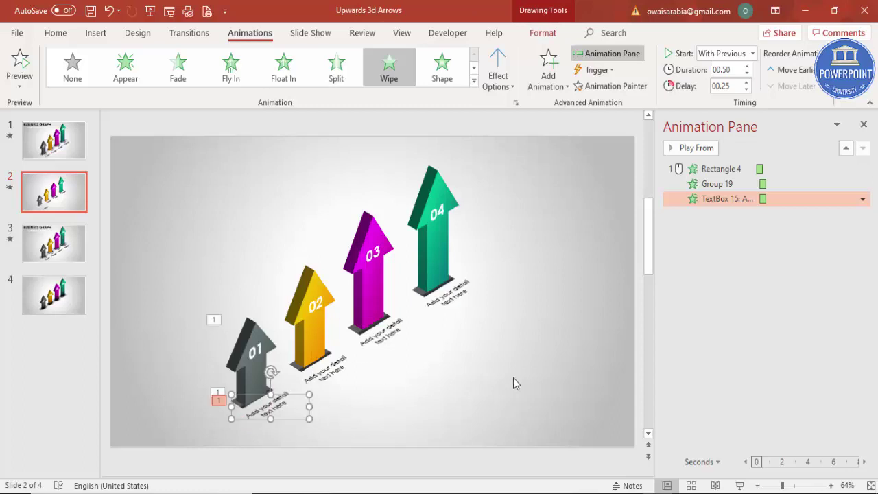
pyautogui.click(512, 377)
pyautogui.click(686, 148)
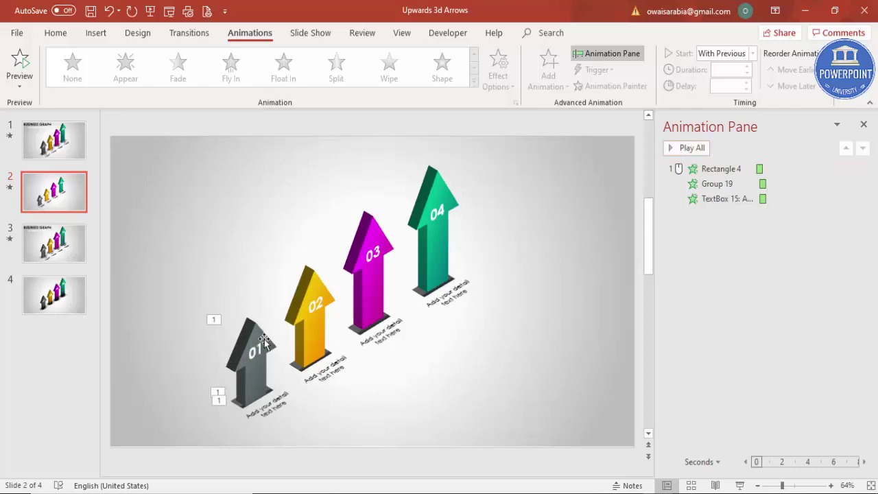
# Step: Copy arrow 01's base and arrow animations onto arrow 02's base and arrow with Animation Painter
pyautogui.click(292, 364)
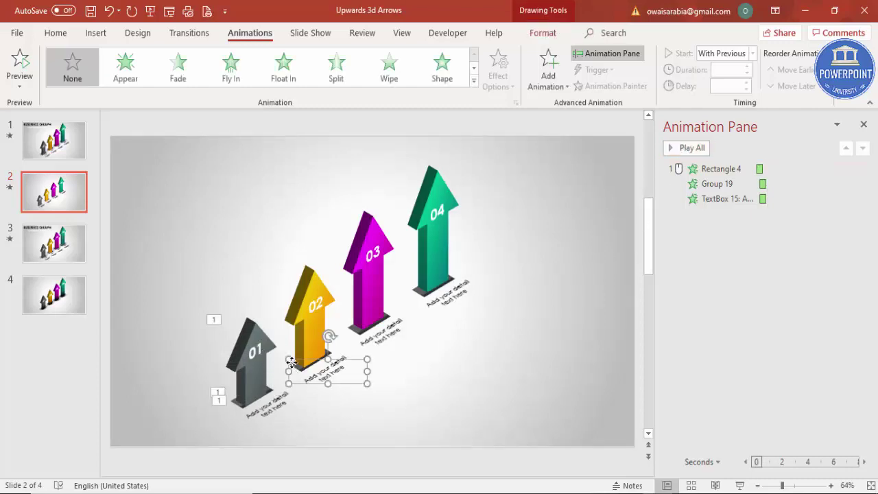
pyautogui.moveTo(345, 361)
pyautogui.mouseDown()
pyautogui.moveTo(382, 372)
pyautogui.moveTo(382, 381)
pyautogui.mouseUp()
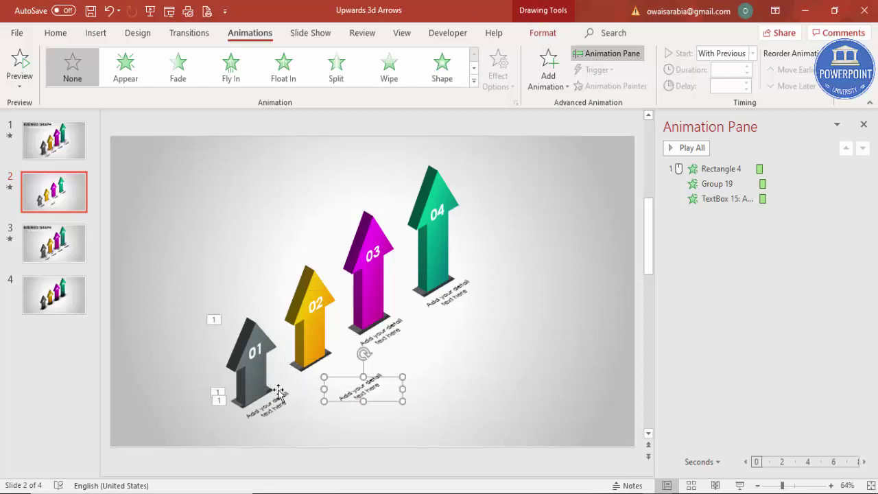
pyautogui.click(270, 391)
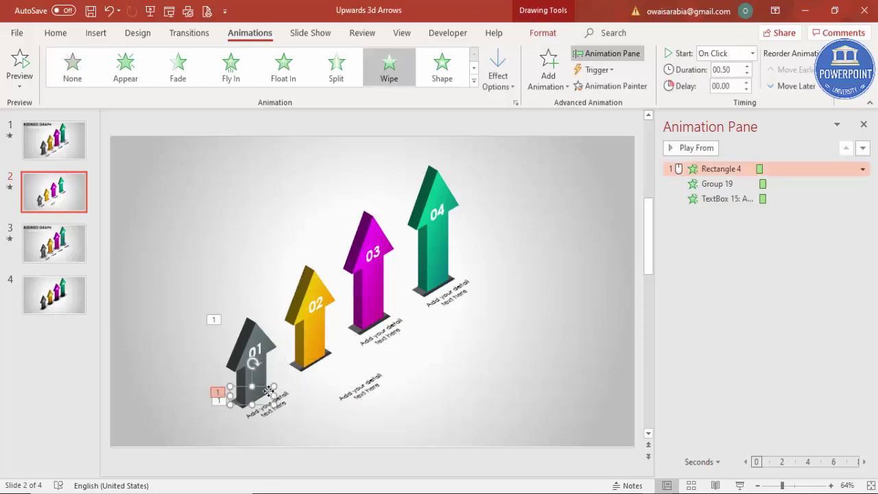
pyautogui.click(620, 88)
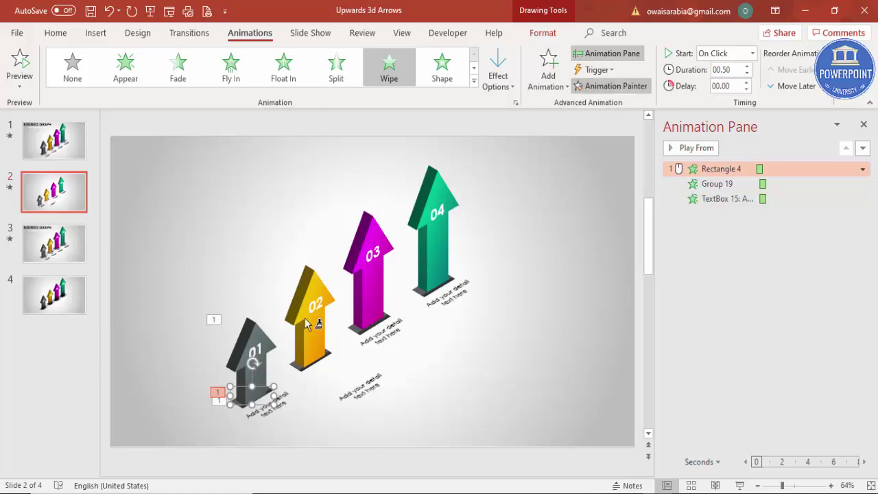
pyautogui.click(299, 370)
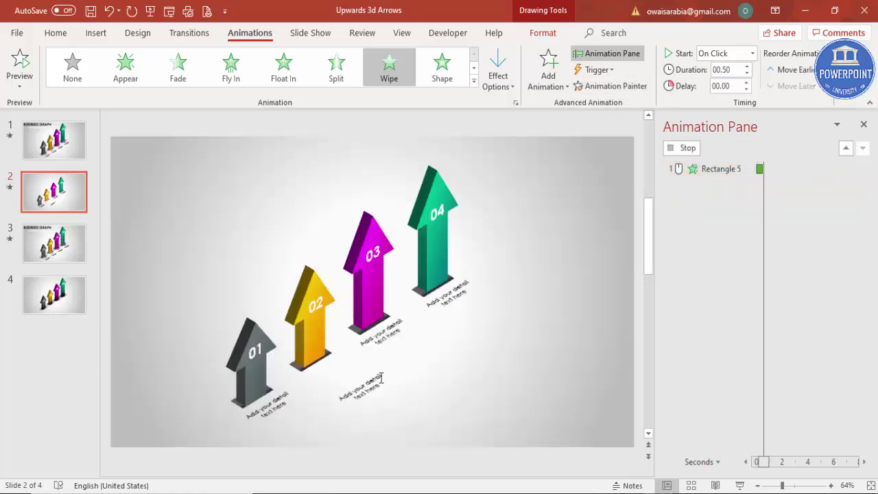
pyautogui.click(259, 331)
pyautogui.click(603, 87)
pyautogui.click(317, 281)
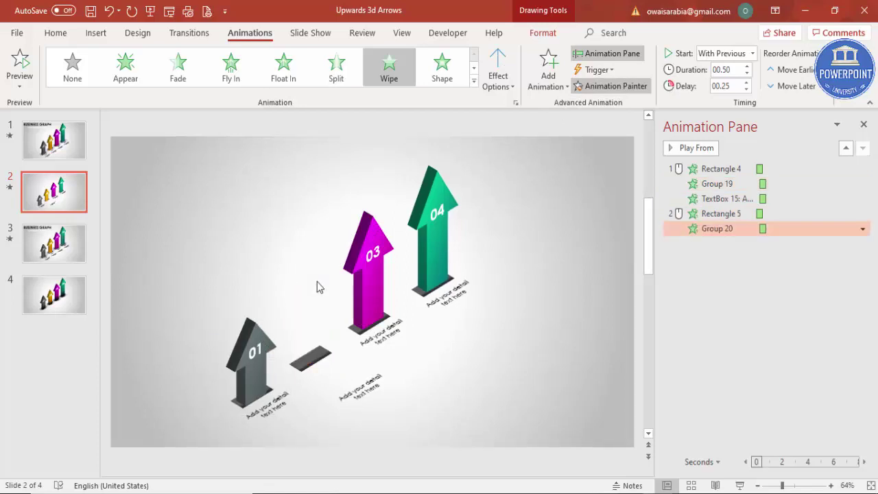
# Step: Copy the 01 caption's animation to arrow 02's caption, reposition it beneath arrow 02, and preview
pyautogui.click(266, 412)
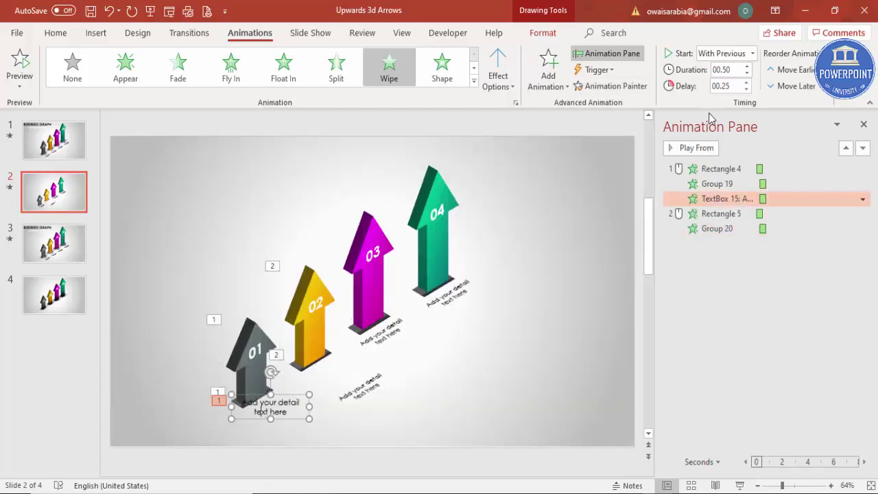
pyautogui.click(632, 87)
pyautogui.click(374, 393)
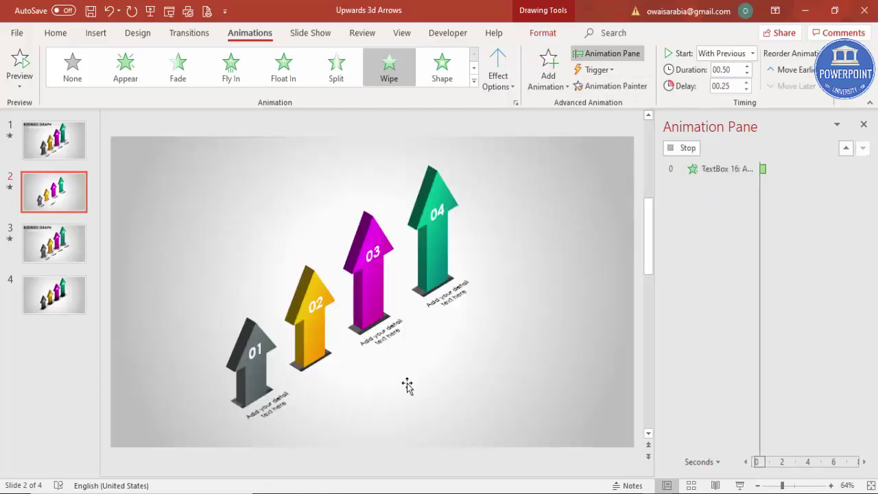
pyautogui.moveTo(373, 384); pyautogui.dragTo(347, 357)
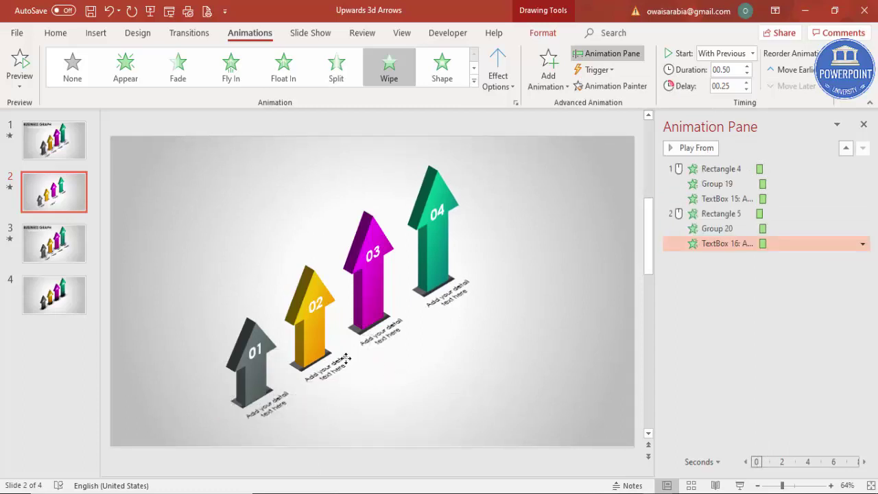
pyautogui.click(407, 369)
pyautogui.click(694, 148)
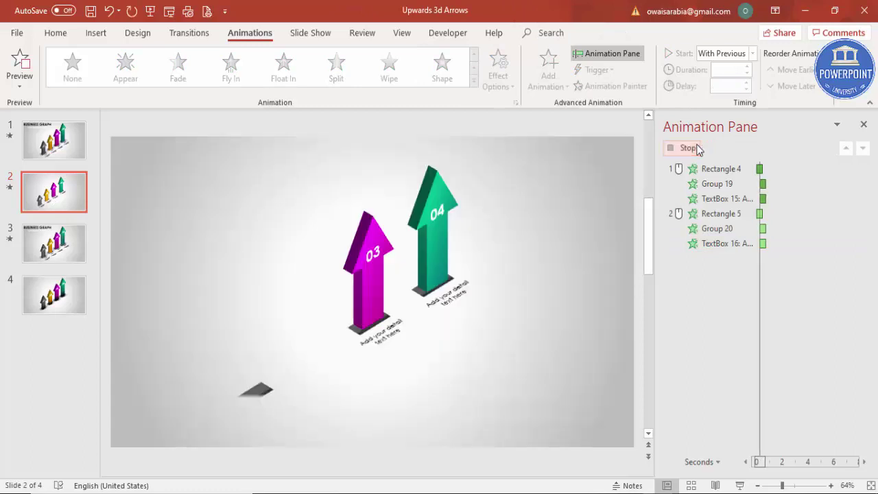